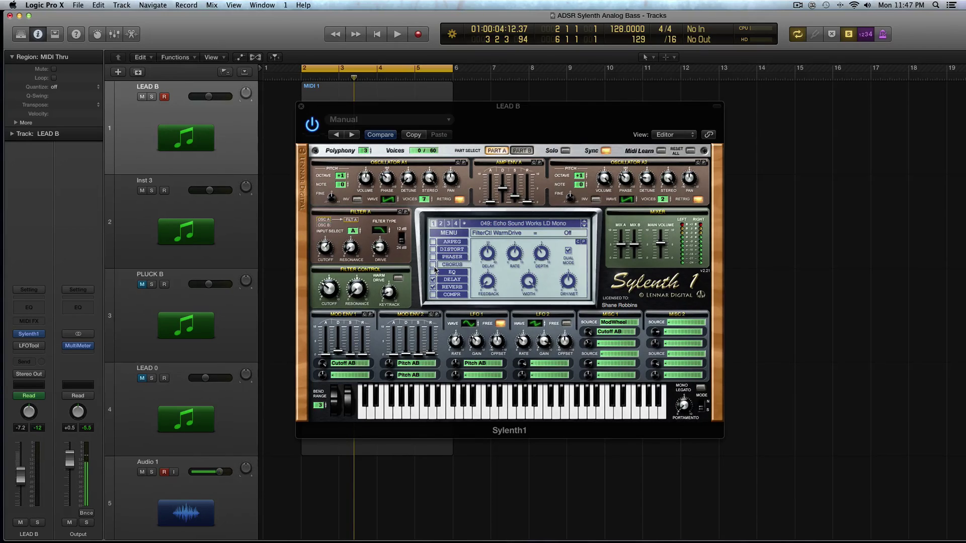
- Enable the chorus effect on the LEAD B synth and play back the MIDI 1 region
left_click(432, 264)
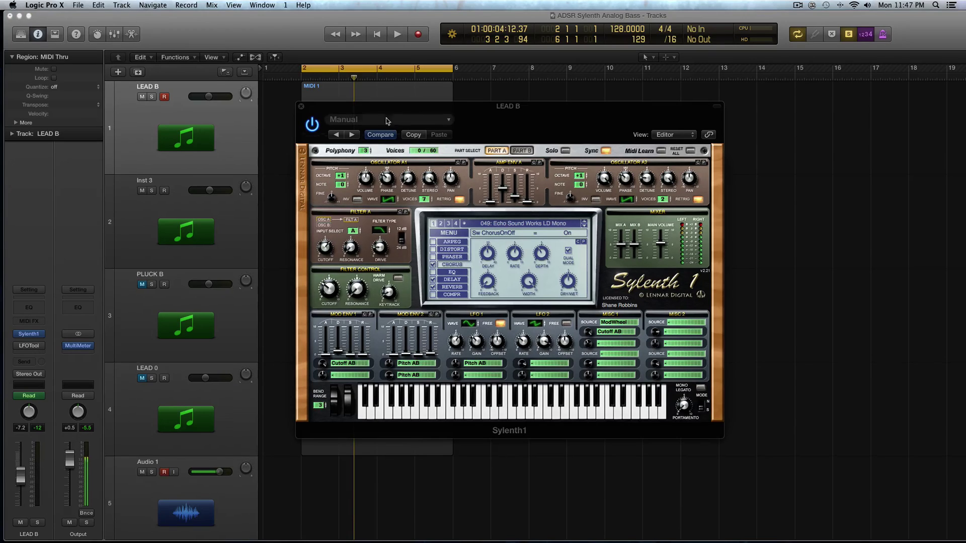
left_click(323, 95)
key("shift+Return")
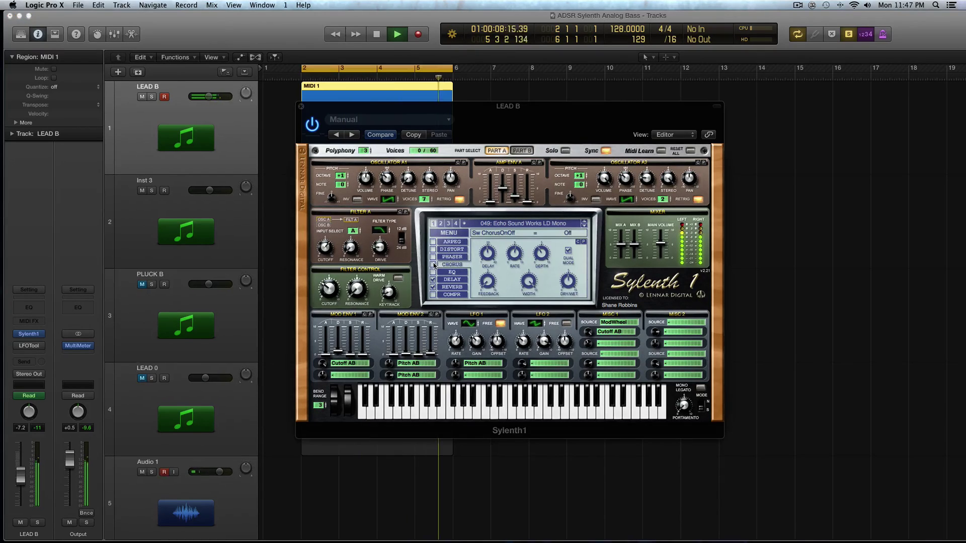
key("space")
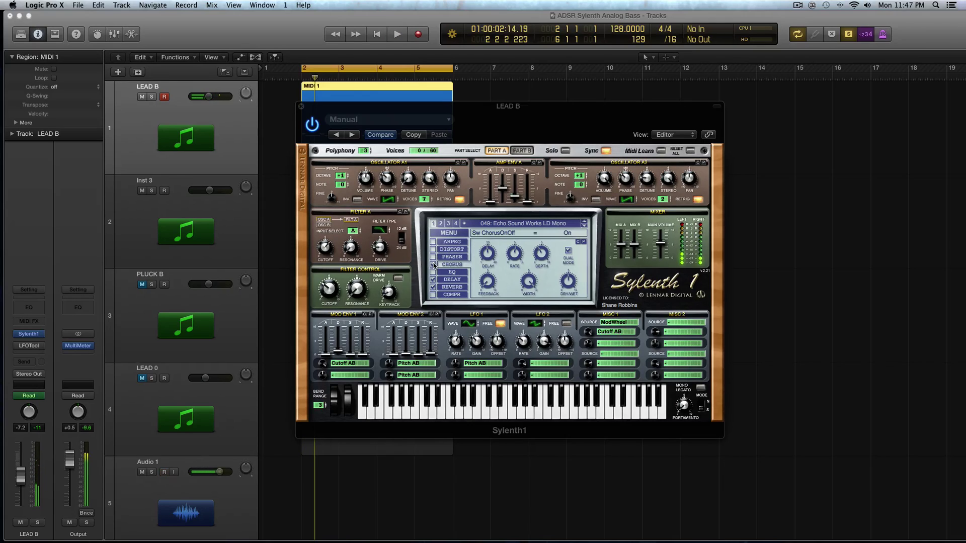
- Compare the stereo image with chorus on and off in the output MultiMeter's Goniometer during playback, ending with chorus on and the meter closed
left_click(78, 345)
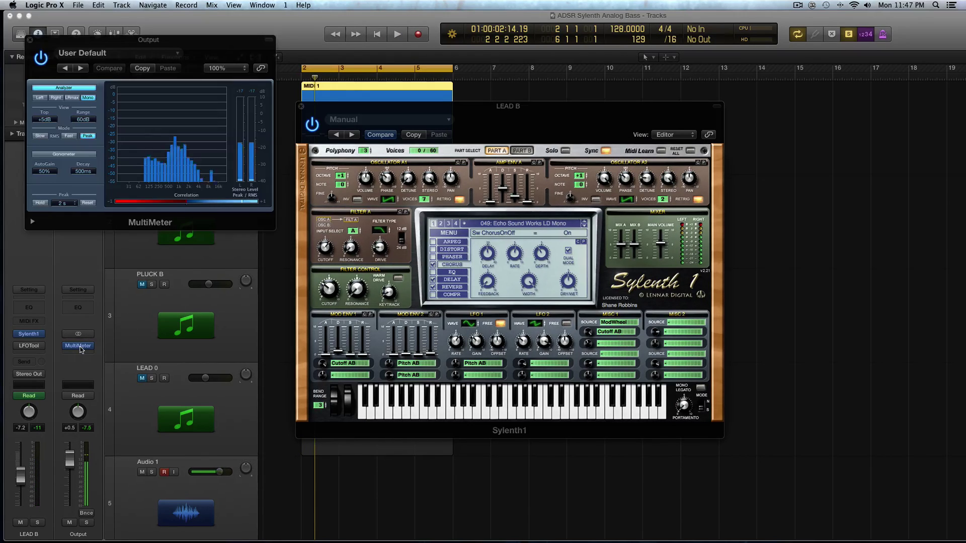
left_click(64, 154)
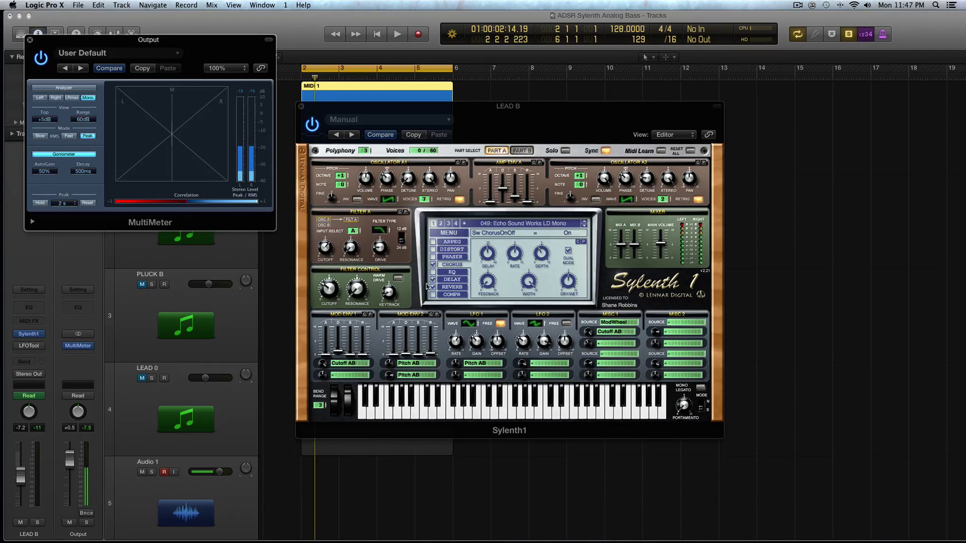
key("space")
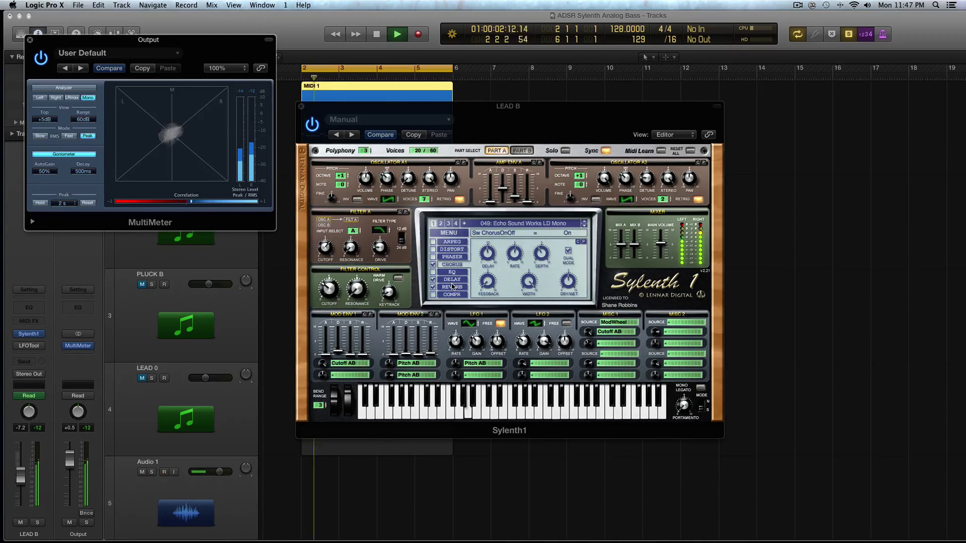
left_click(433, 267)
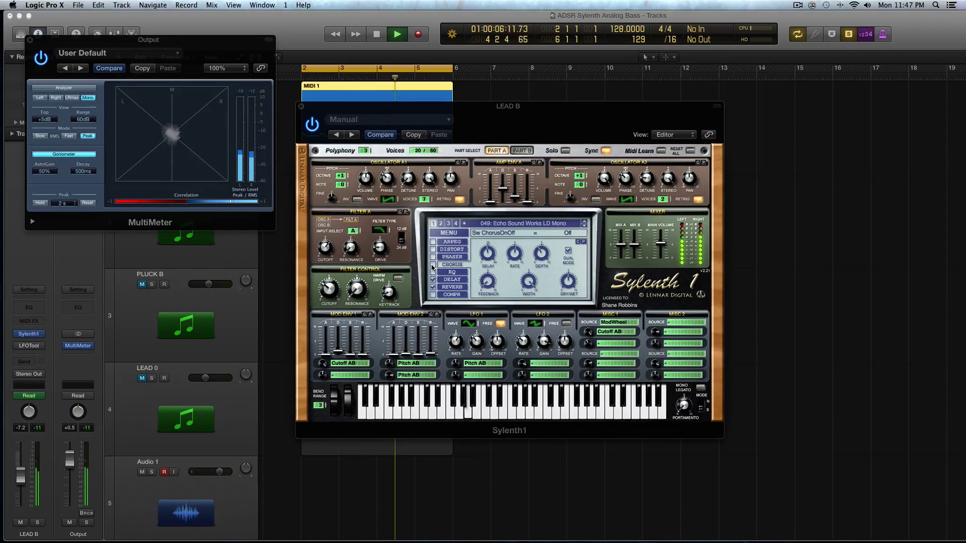
left_click(433, 267)
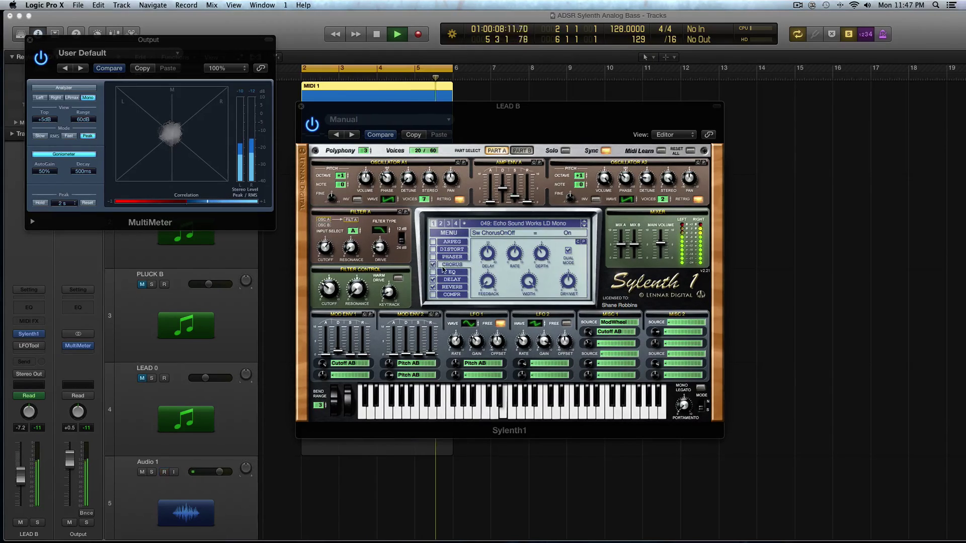
left_click(30, 40)
key("space")
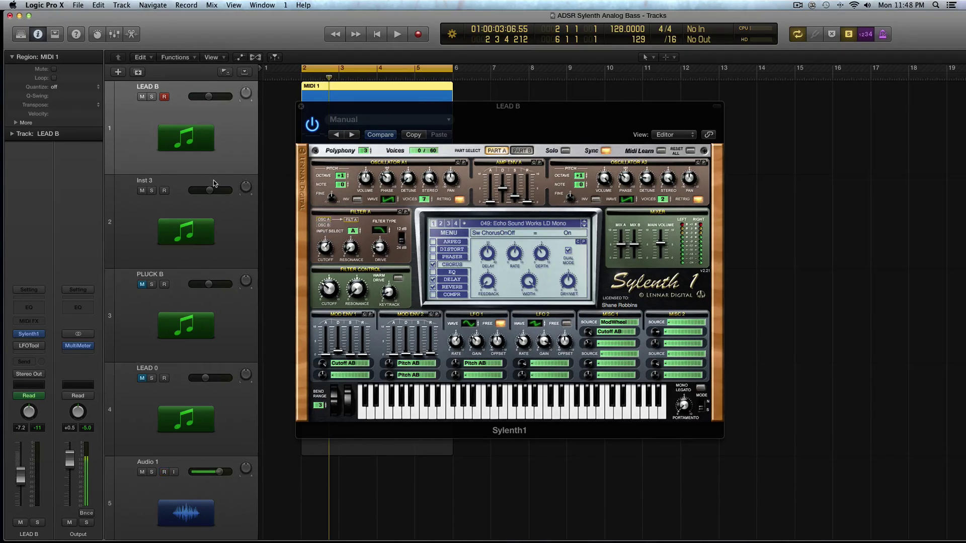
- Raise the chorus delay to 40 ms while auditioning the region
mouse_move(488, 255)
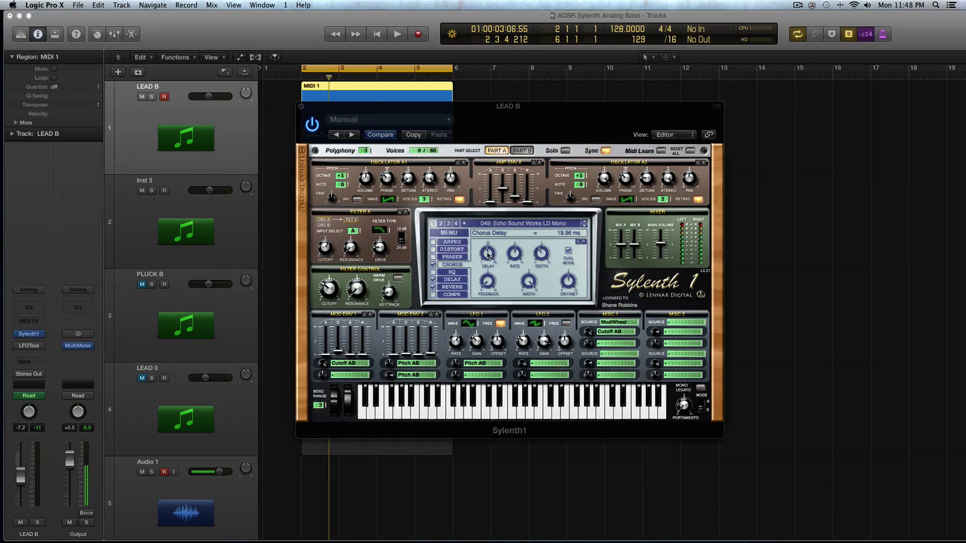
left_click_drag(488, 256, 491, 254)
left_click_drag(487, 253, 493, 257)
key("space")
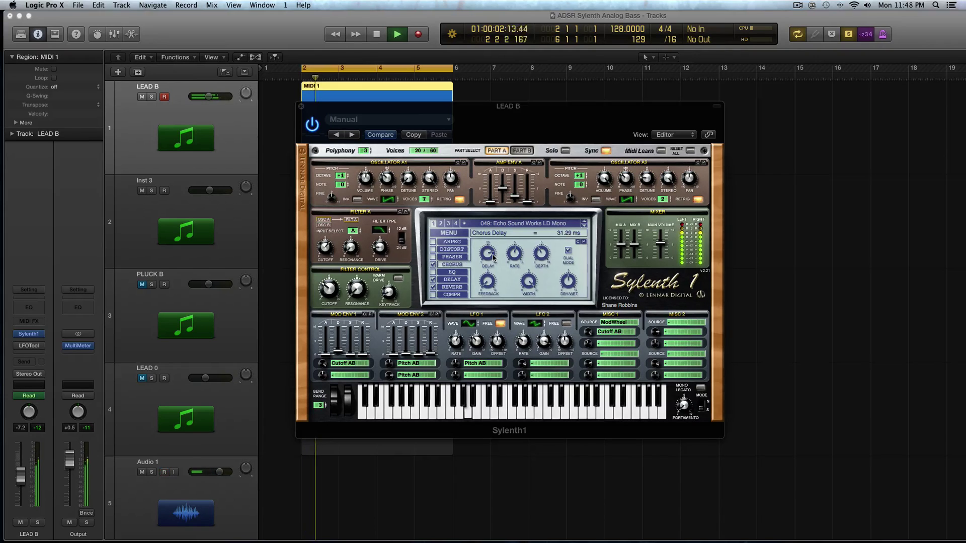
left_click_drag(492, 257, 489, 256)
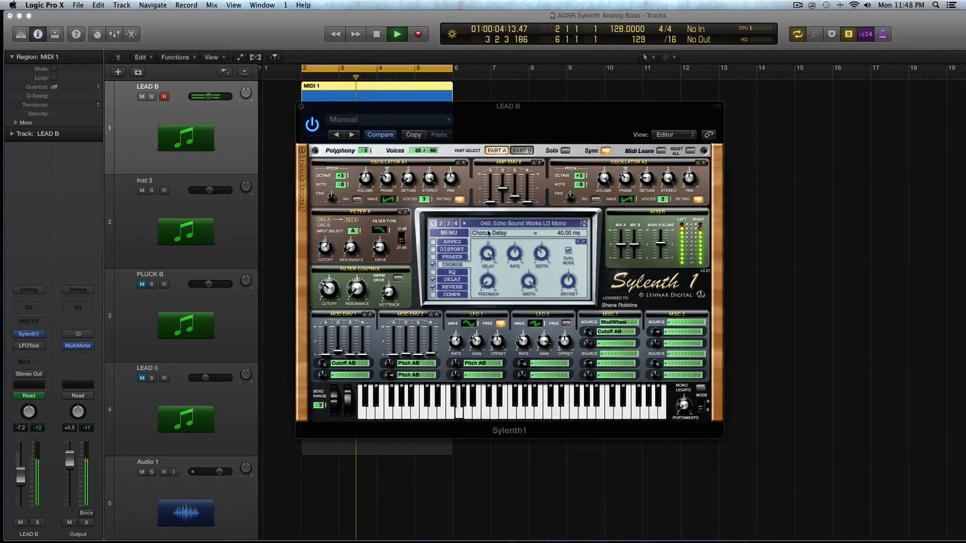
key("space")
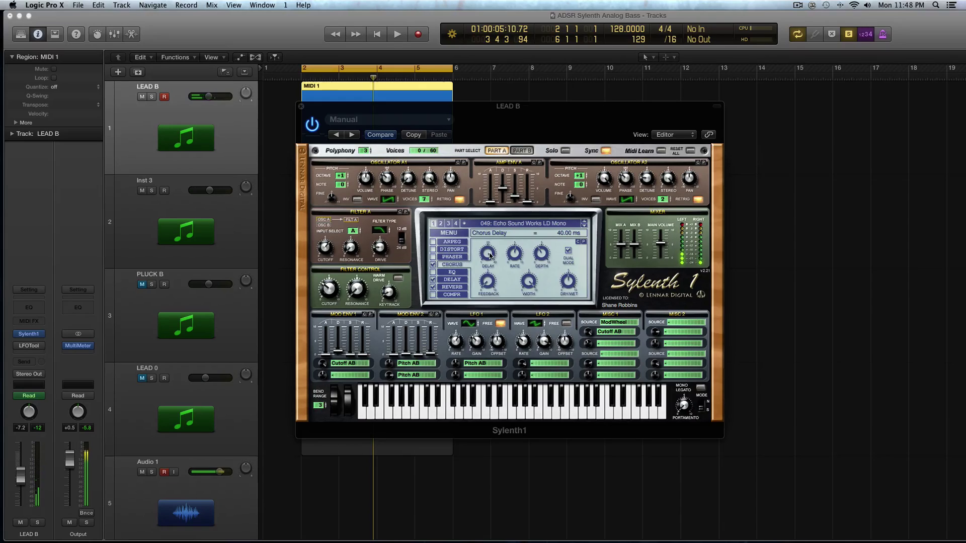
- Lower the chorus delay to about 5 ms and audition the region
left_click_drag(490, 255, 496, 321)
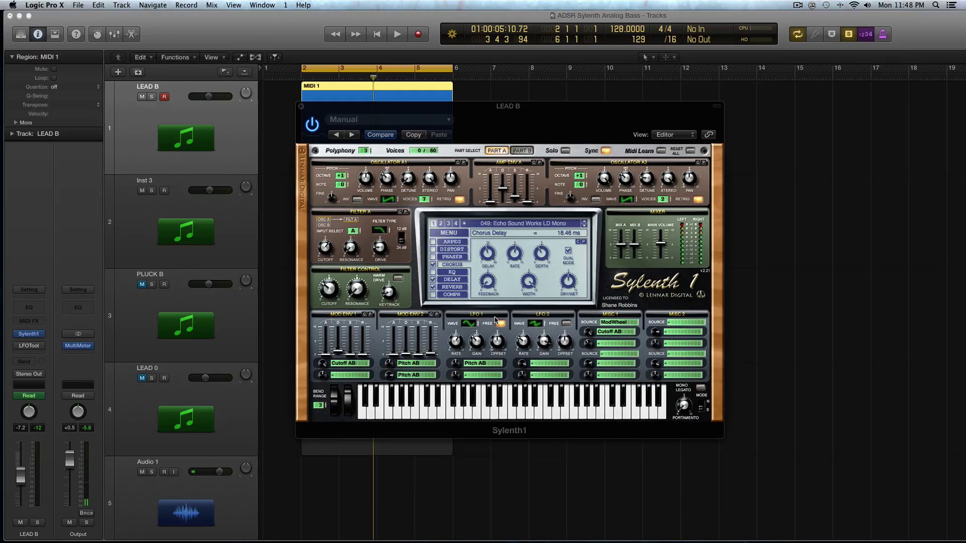
left_click_drag(485, 258, 487, 285)
key("space")
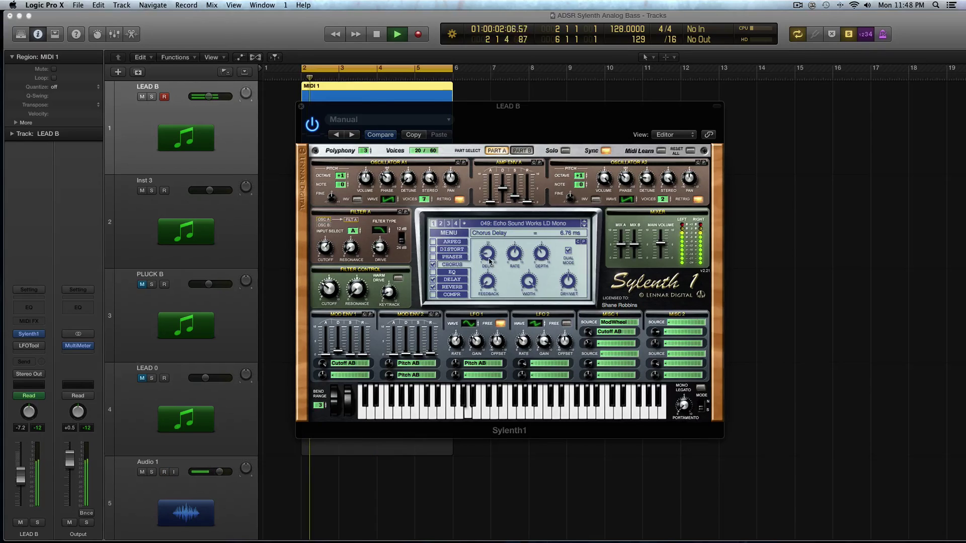
key("space")
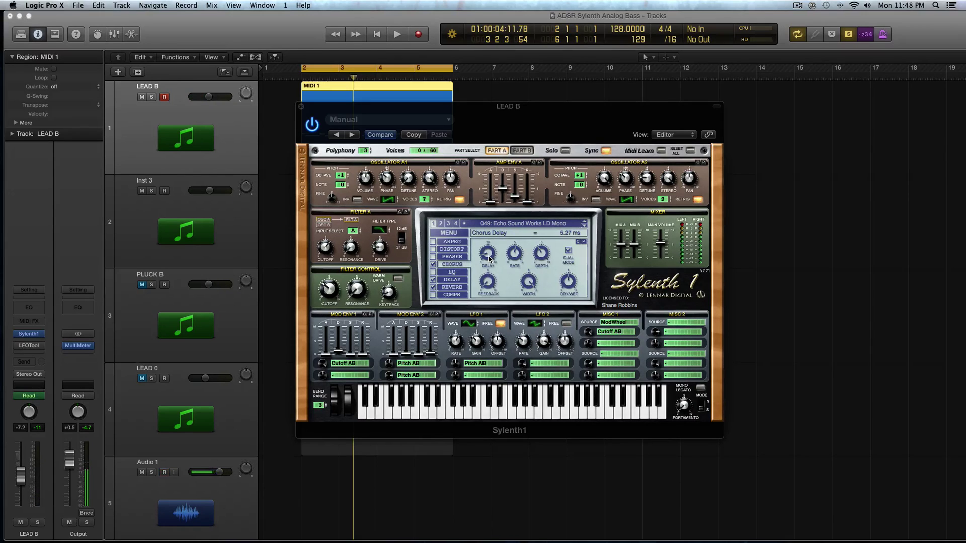
- Raise the chorus delay to about 27 ms and try out the rate and depth controls
left_click_drag(490, 259, 478, 191)
left_click_drag(514, 251, 515, 233)
left_click(542, 255)
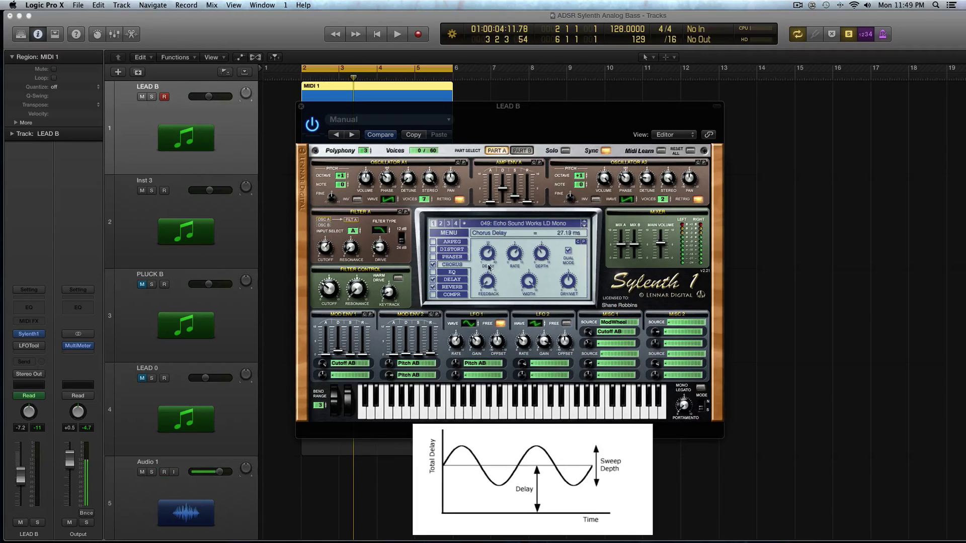
- Set the chorus dry/wet mix to about 60% during playback
key("space")
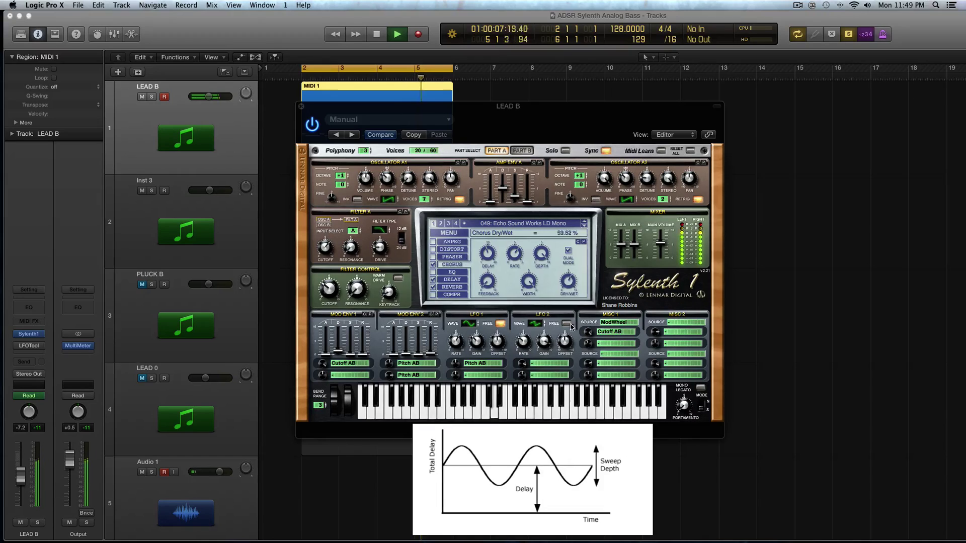
key("space")
left_click_drag(570, 283, 571, 330)
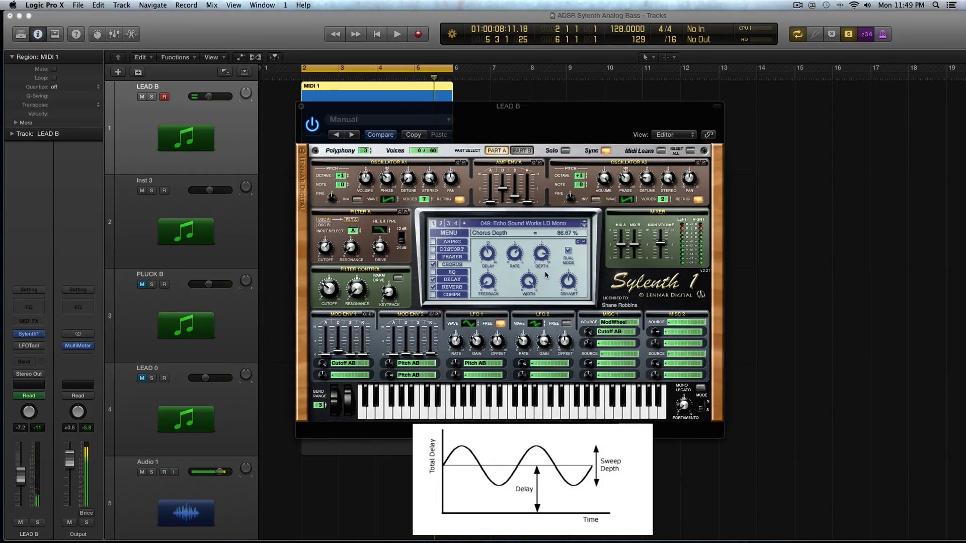
- Lower the chorus depth to about 41% and audition the region
left_click_drag(542, 257, 541, 273)
key("space")
key("space")
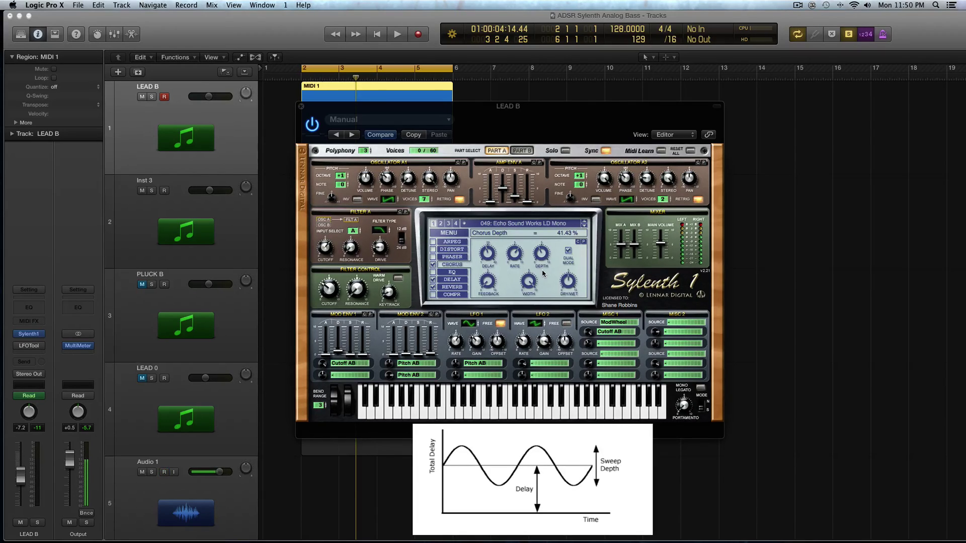
- Toggle the chorus Dual mode and audition it with the dry/wet mix at about 86%, leaving the mode on Dual
left_click(568, 251)
key("space")
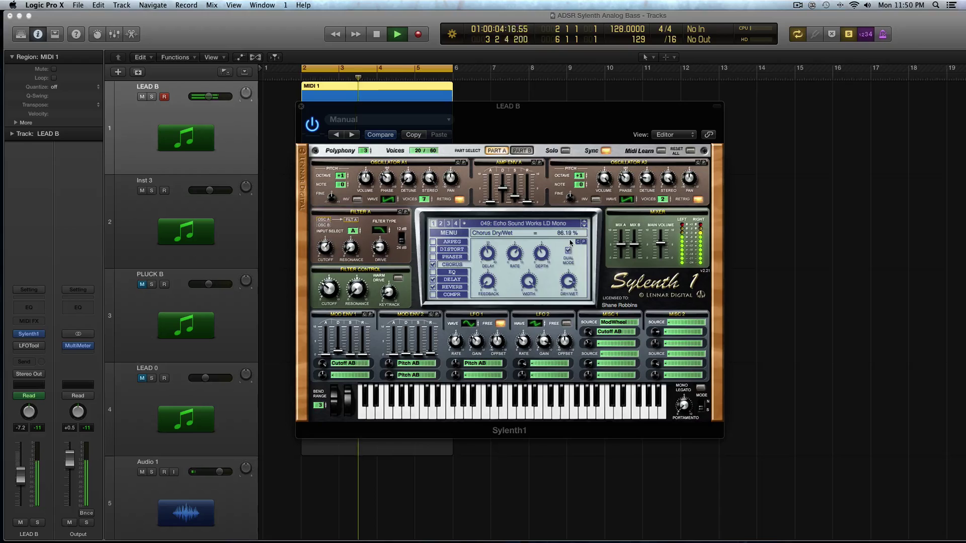
key("space")
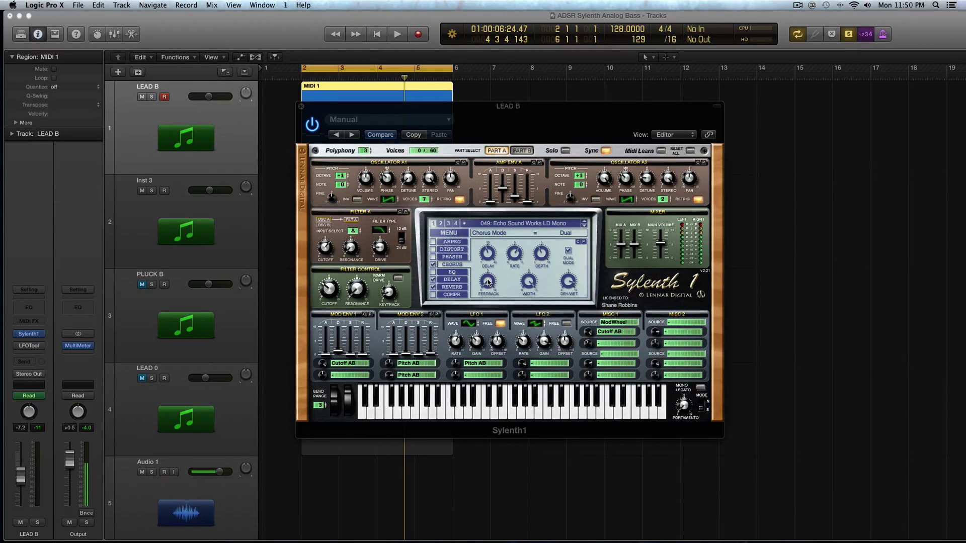
- Raise the chorus feedback to 100% and audition the region
left_click(492, 260)
left_click_drag(492, 276, 488, 151)
key("space")
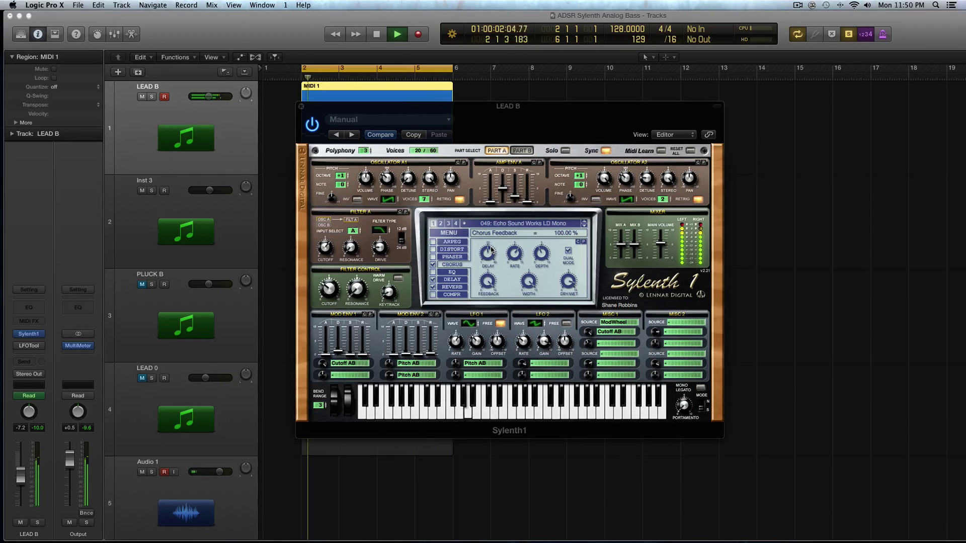
key("space")
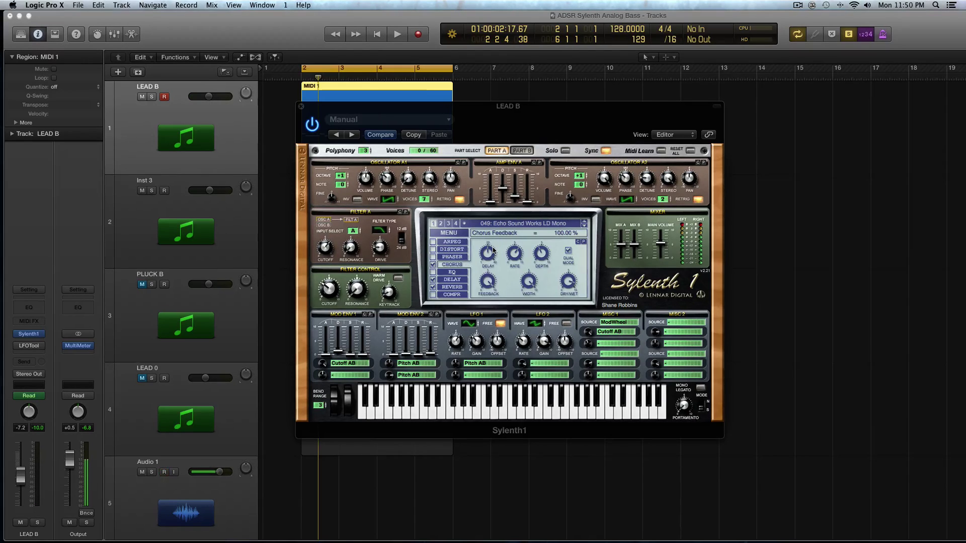
- Lower the chorus delay, set the chorus rate to 0.95 Hz and audition the region
left_click_drag(487, 251, 490, 282)
left_click(511, 260)
key("space")
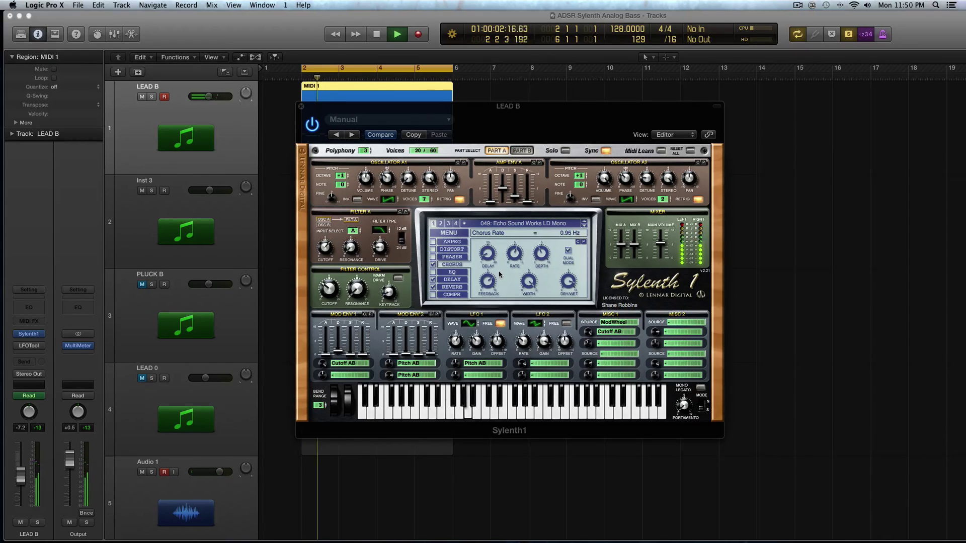
key("space")
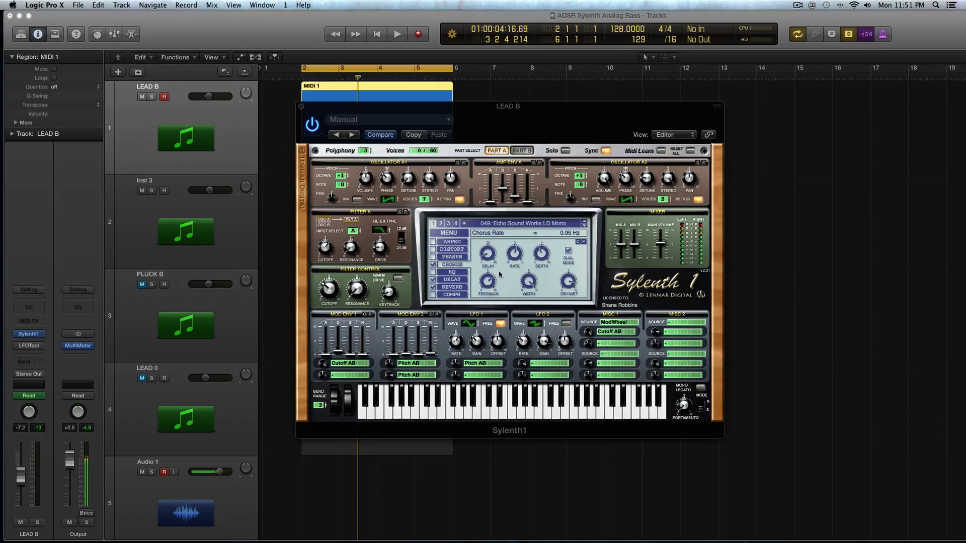
- Glance at the phaser controls and audition the chorus with its width at 100% and at 0%
left_click(452, 256)
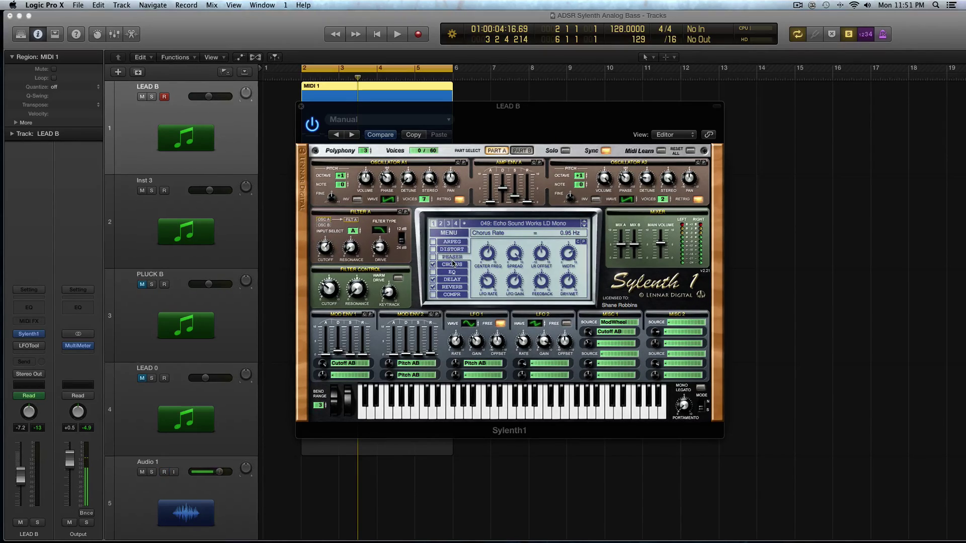
left_click(452, 264)
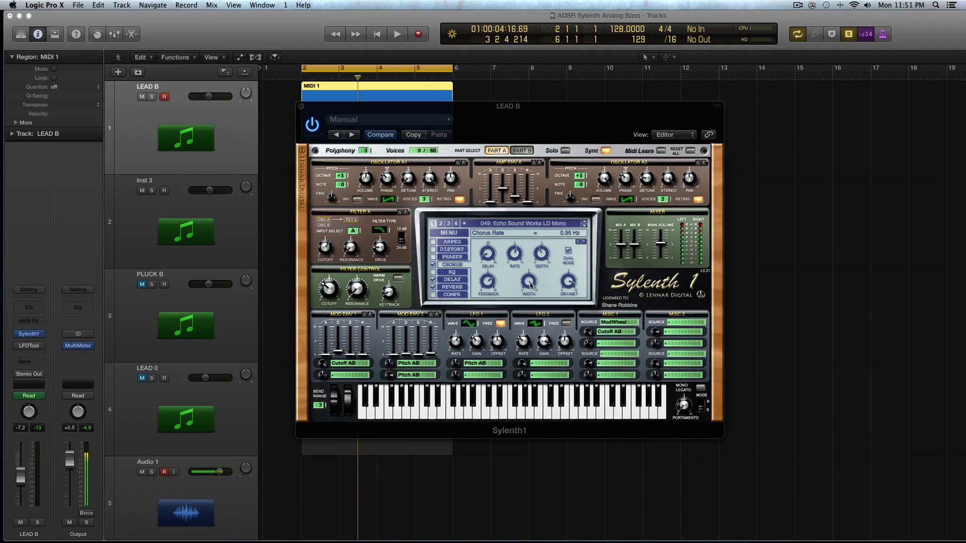
left_click_drag(553, 404, 561, 467)
key("space")
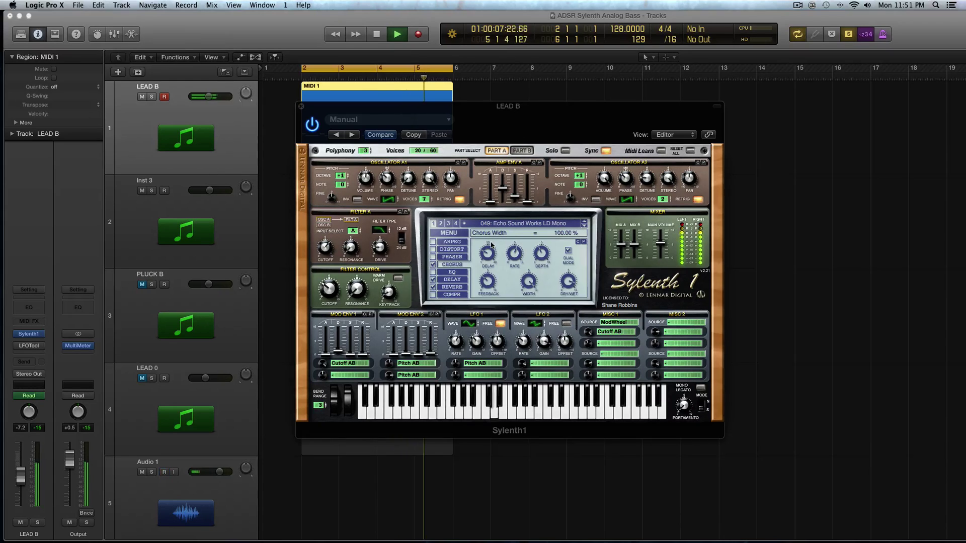
key("space")
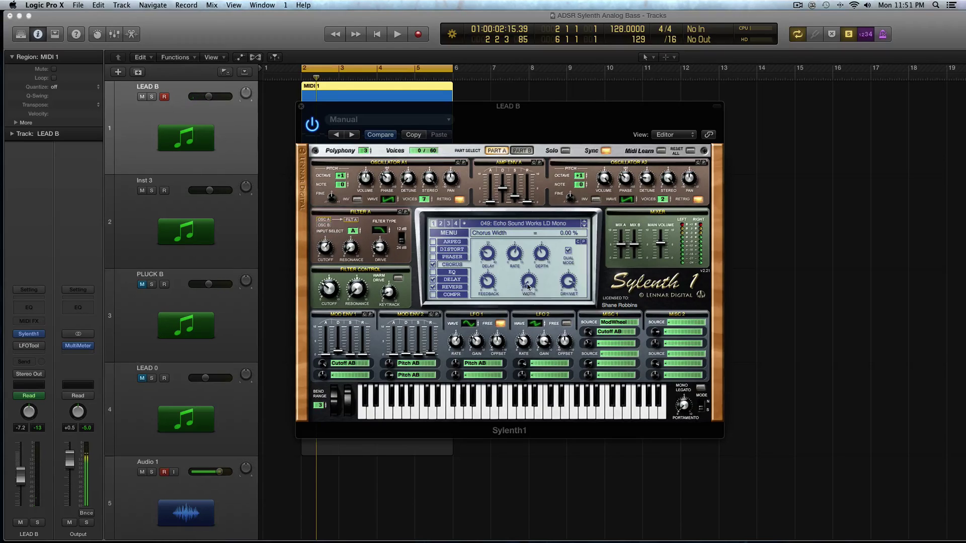
- Sweep the chorus width up from 0% during playback
key("space")
left_click_drag(528, 287, 523, 157)
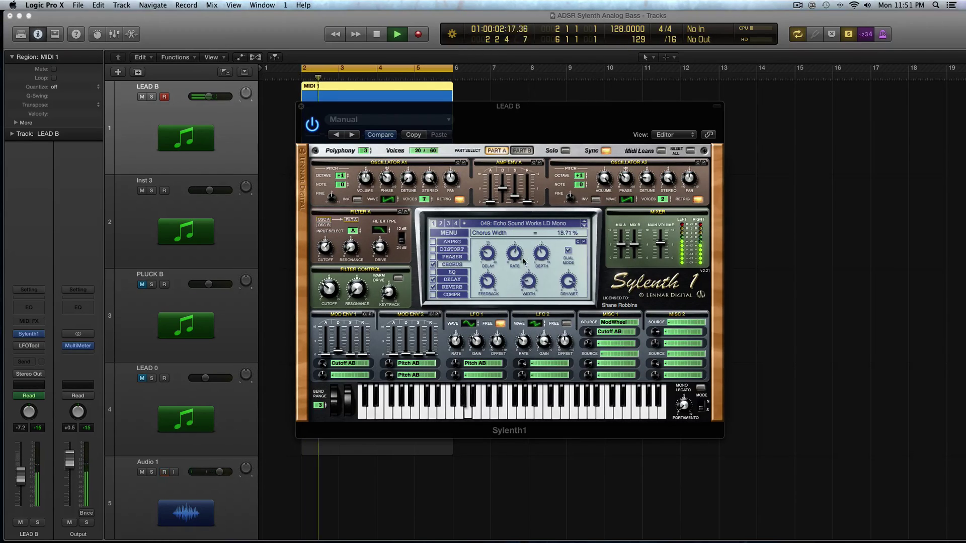
key("space")
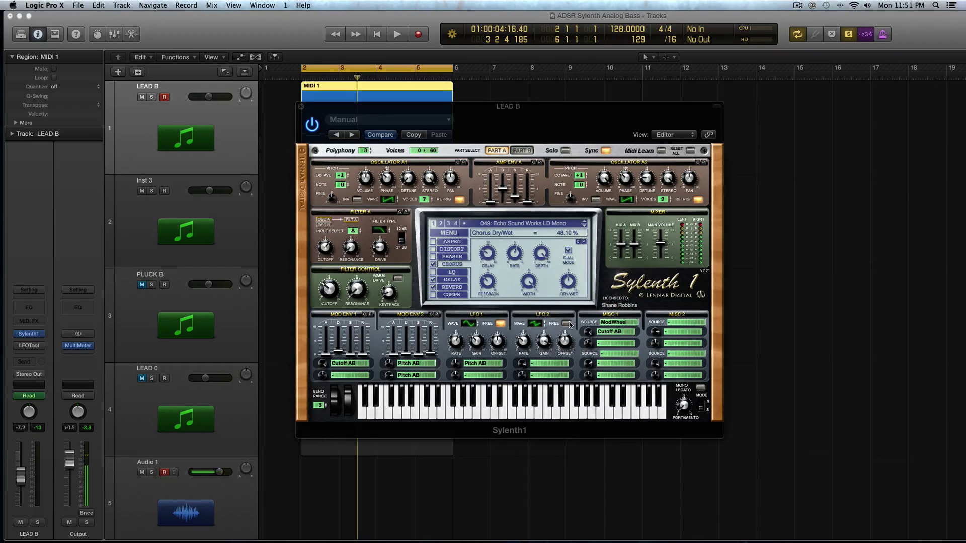
- Audition the region with the chorus dry/wet mix at 0%
left_click_drag(567, 281, 581, 385)
key("space")
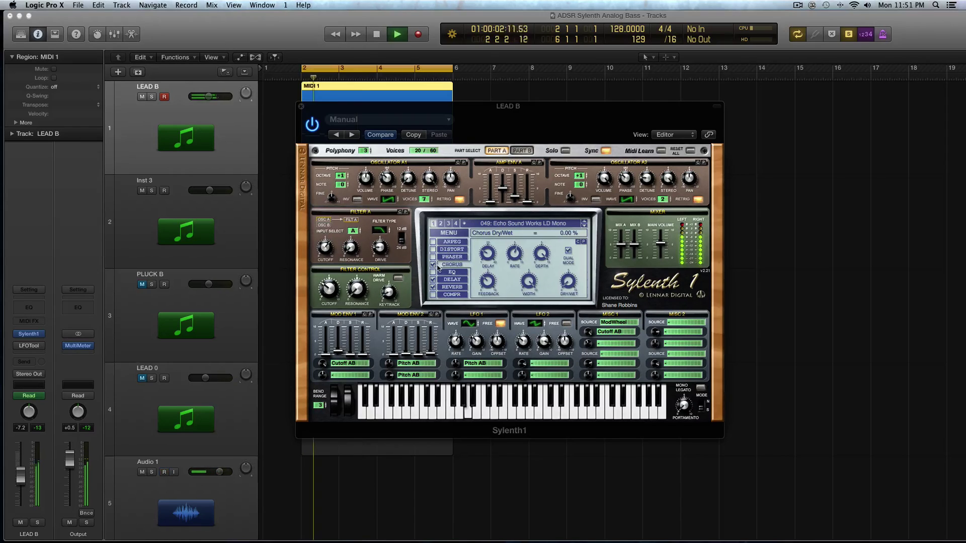
key("space")
- Audition the chorus with a wetter mix and set the dry/wet to about 48%
left_click_drag(567, 282, 566, 234)
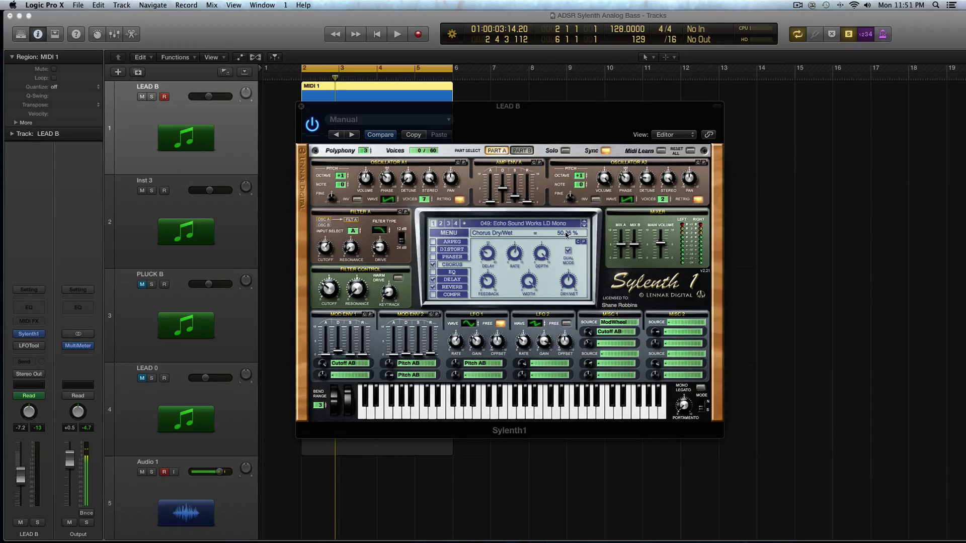
left_click_drag(568, 291, 554, 218)
key("space")
key("space")
left_click_drag(568, 282, 573, 341)
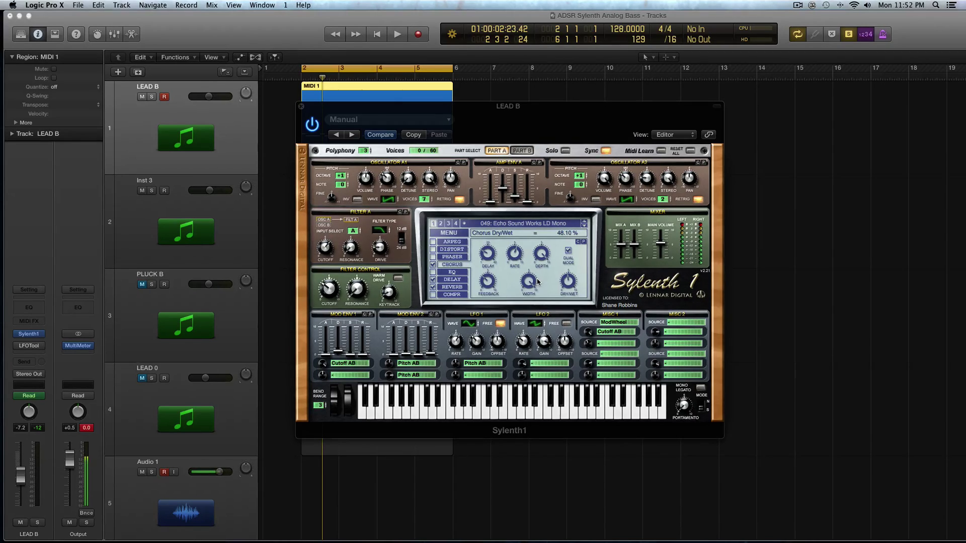
- Switch off the chorus and enable the EQ effect with its controls displayed
left_click(433, 265)
left_click(433, 272)
left_click(455, 275)
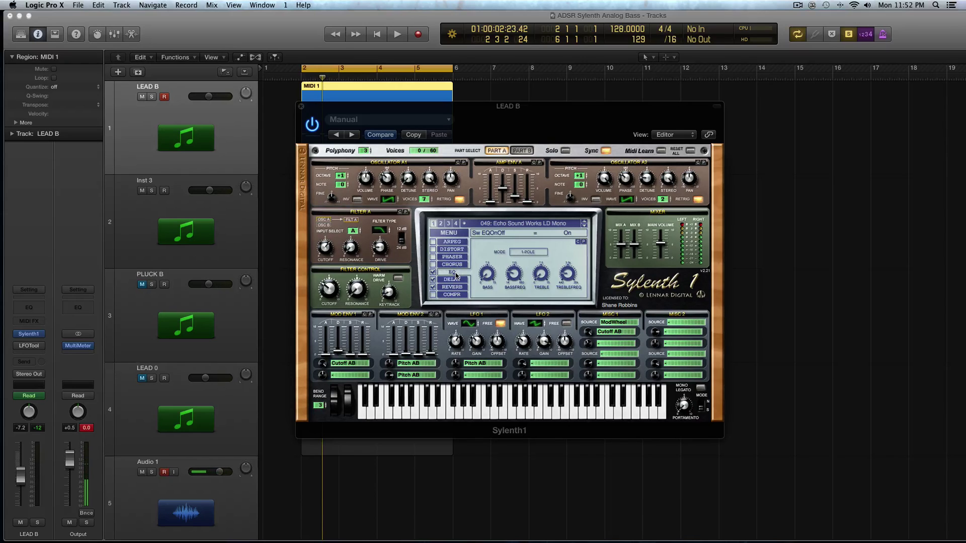
- Replace LFOTool on the LEAD B channel with a stereo Channel EQ and turn on its analyzer
left_click(43, 347)
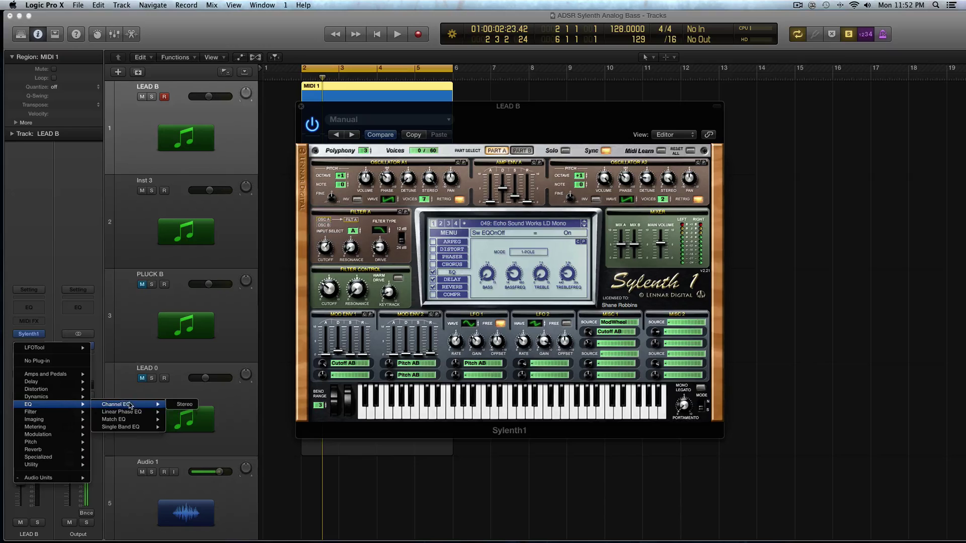
left_click(172, 410)
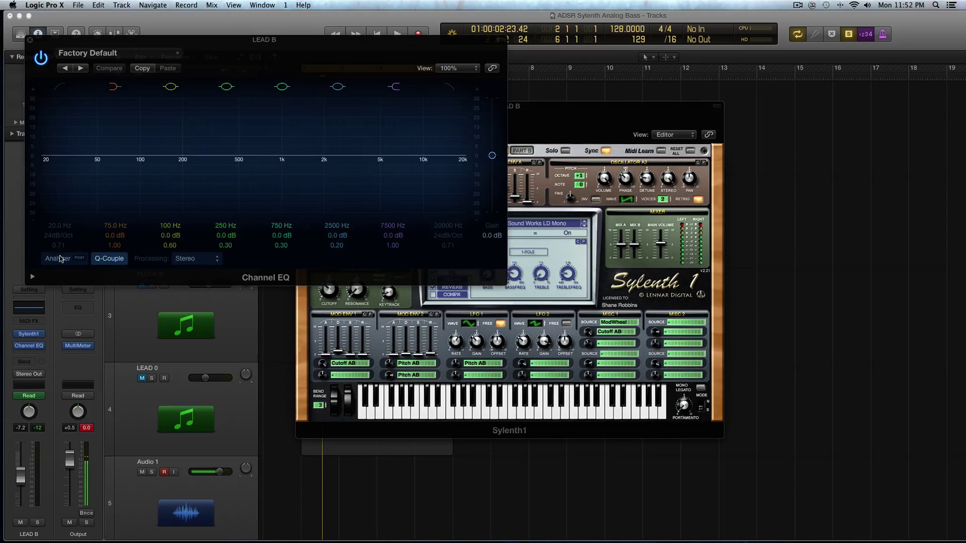
left_click(59, 259)
- Play the region with the Sylenth1 window moved clear of the analyzer, and toggle the synth's EQ to compare the spectrum
key("space")
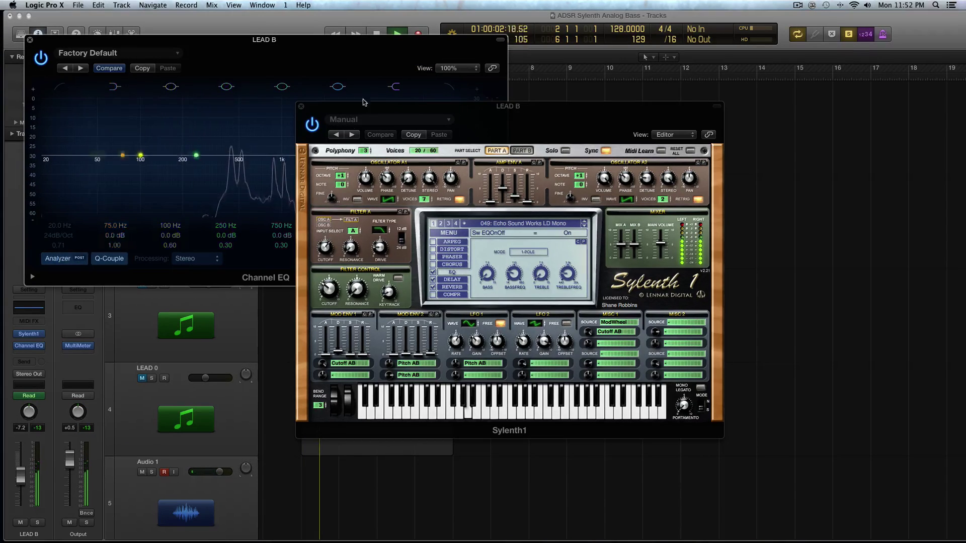
left_click_drag(358, 106, 616, 82)
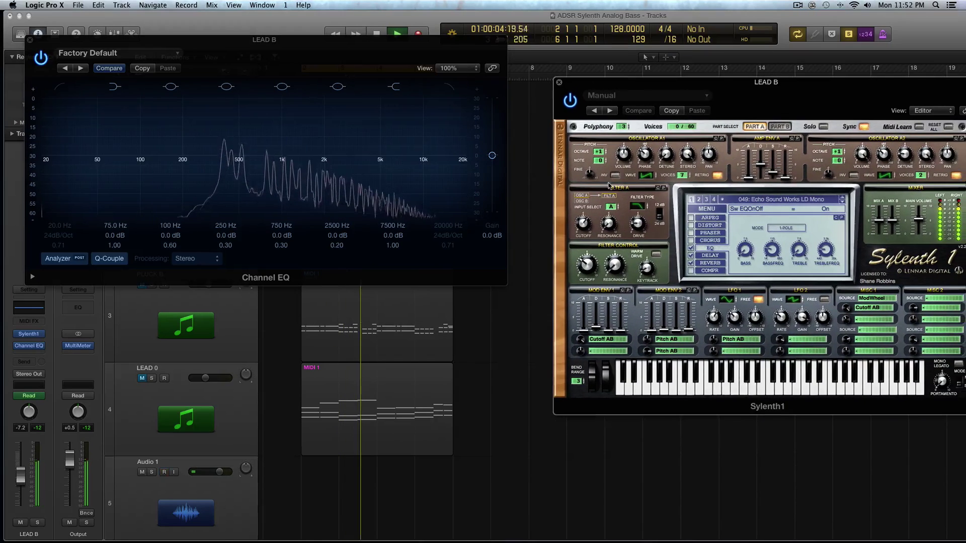
left_click(691, 248)
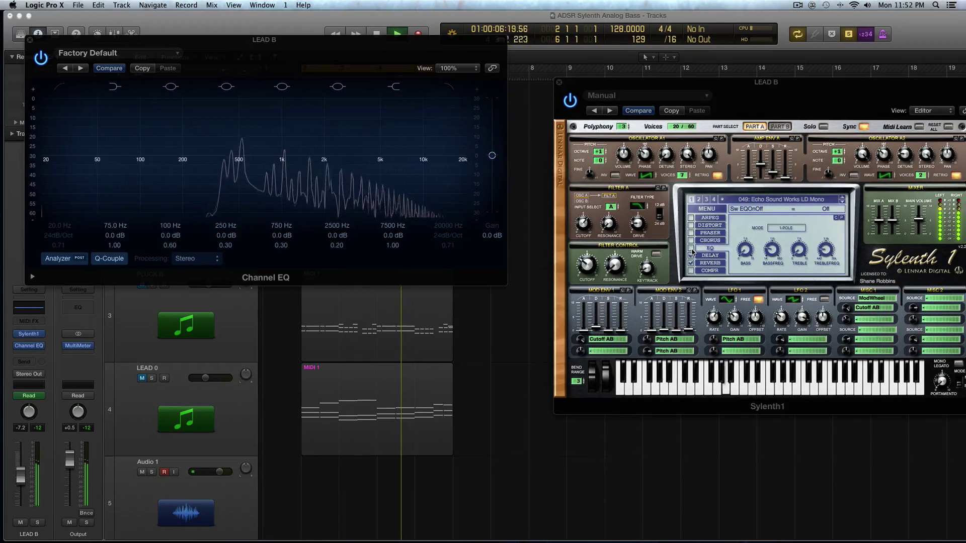
key("space")
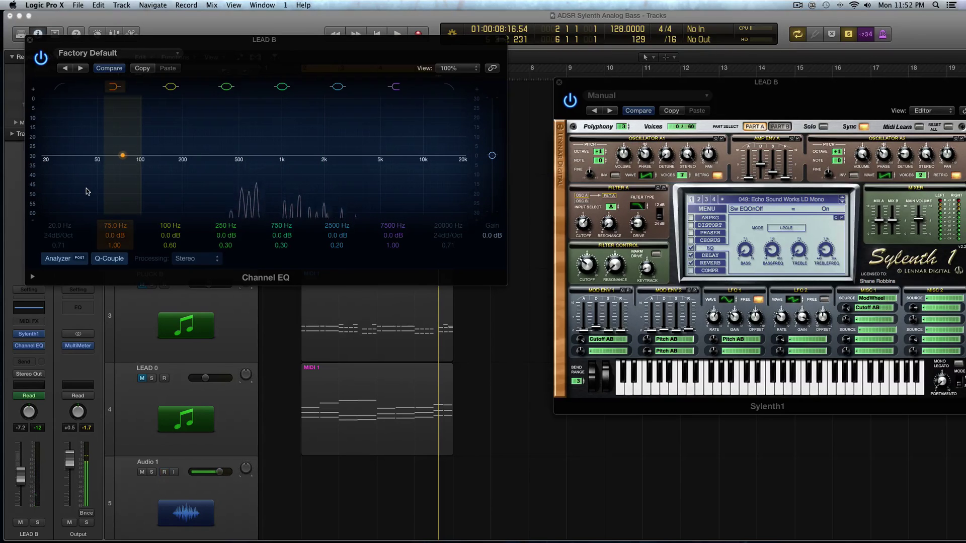
- Enable the Channel EQ's low-cut band during playback and shape it to 300 Hz, 24 dB/Oct, with a Q of 0.54
key("space")
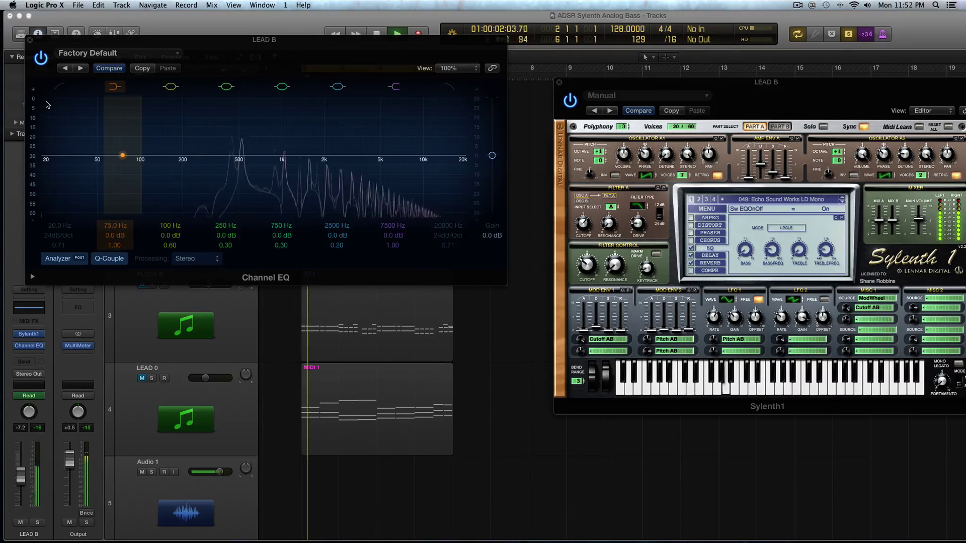
left_click(59, 89)
left_click_drag(61, 109, 201, 145)
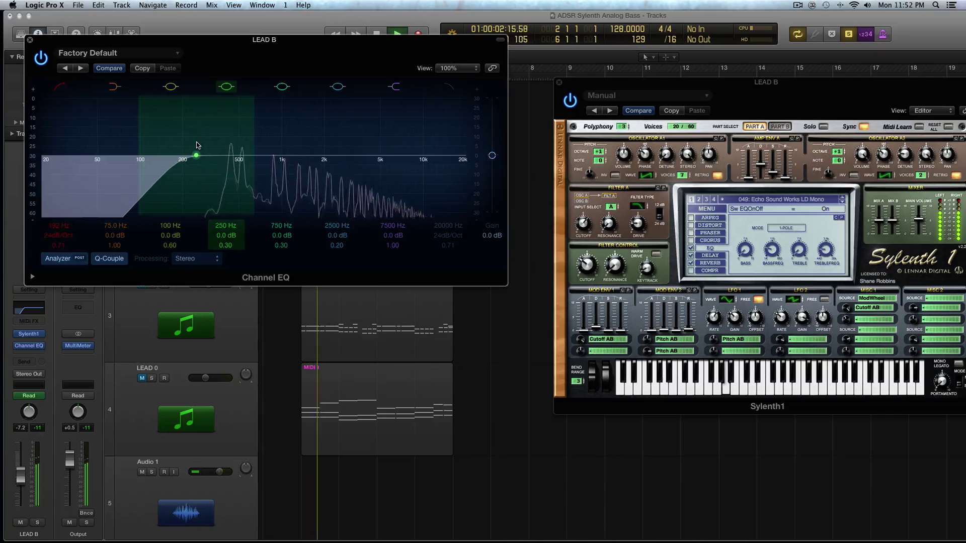
left_click_drag(180, 162, 209, 168)
key("space")
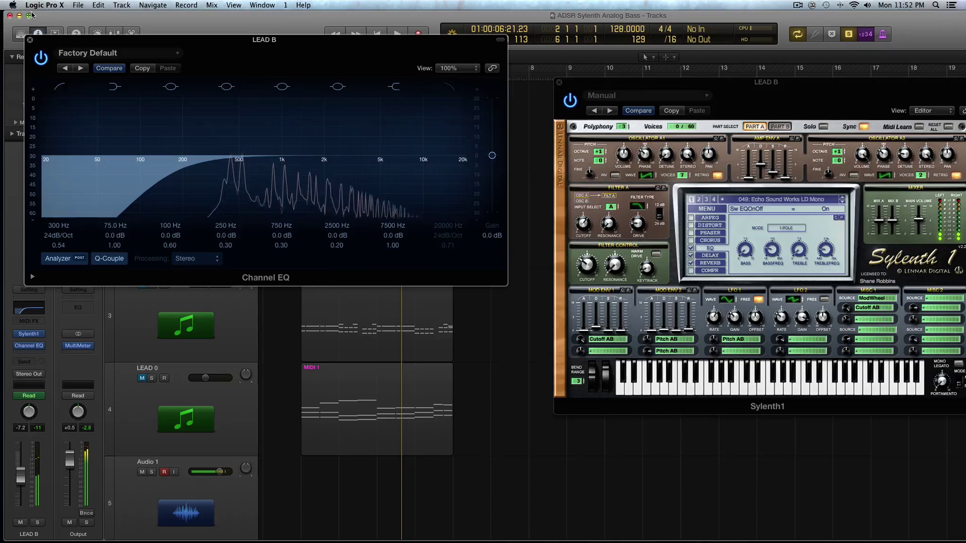
- Close the Channel EQ window, move Sylenth1 back toward the arrangement, and bypass the Channel EQ on LEAD B
left_click(29, 39)
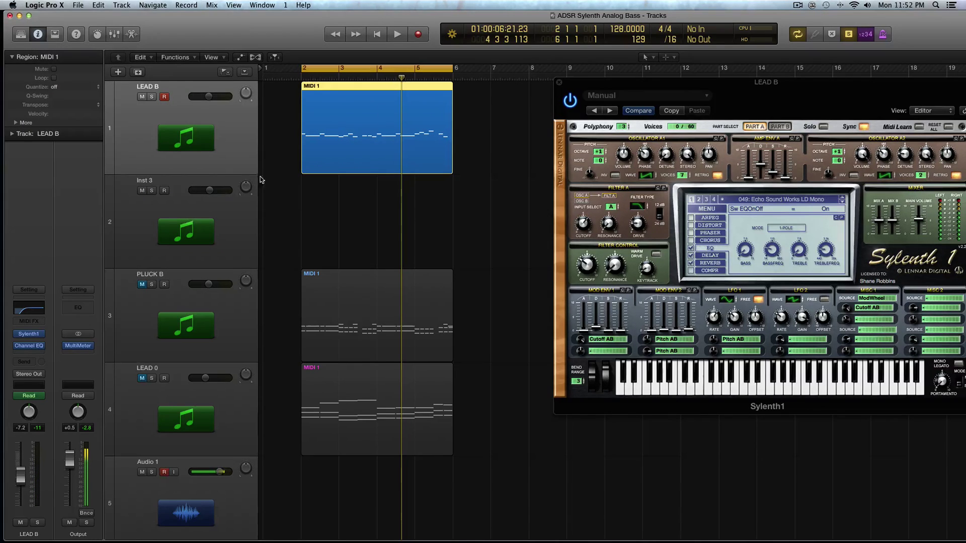
left_click(28, 345)
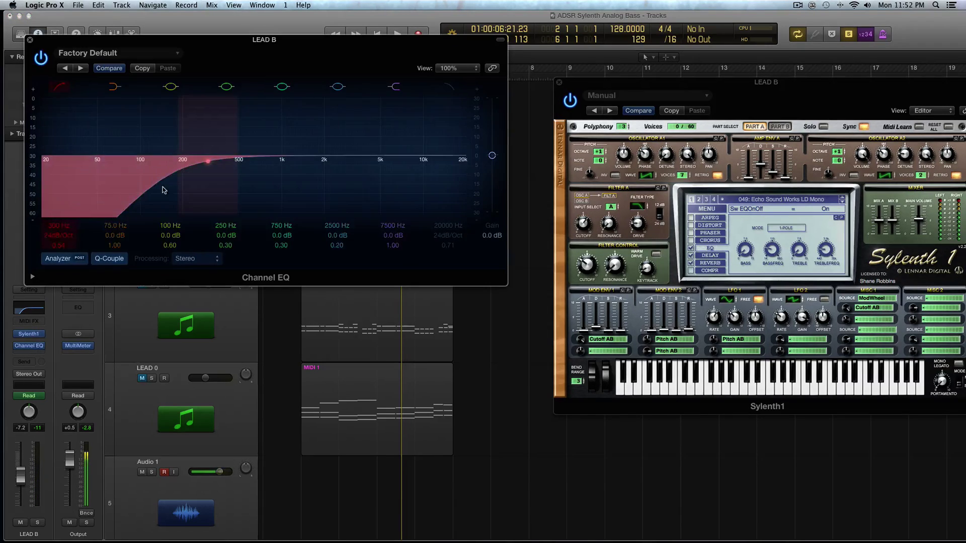
left_click(29, 40)
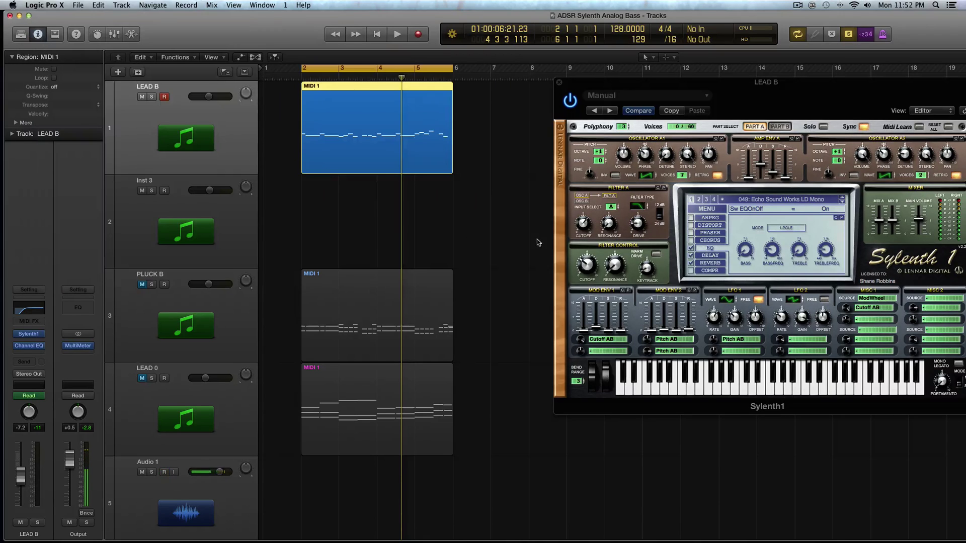
left_click_drag(624, 84, 519, 74)
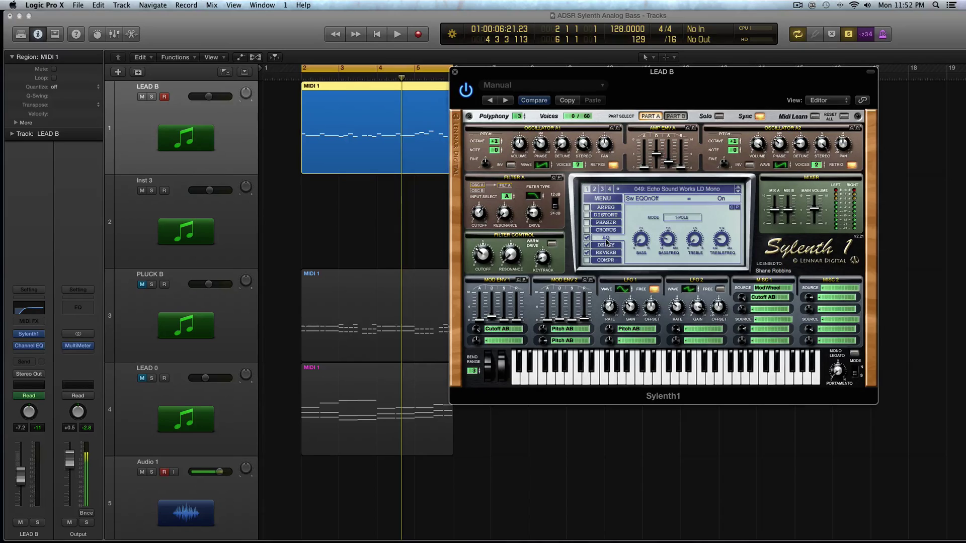
left_click(15, 346)
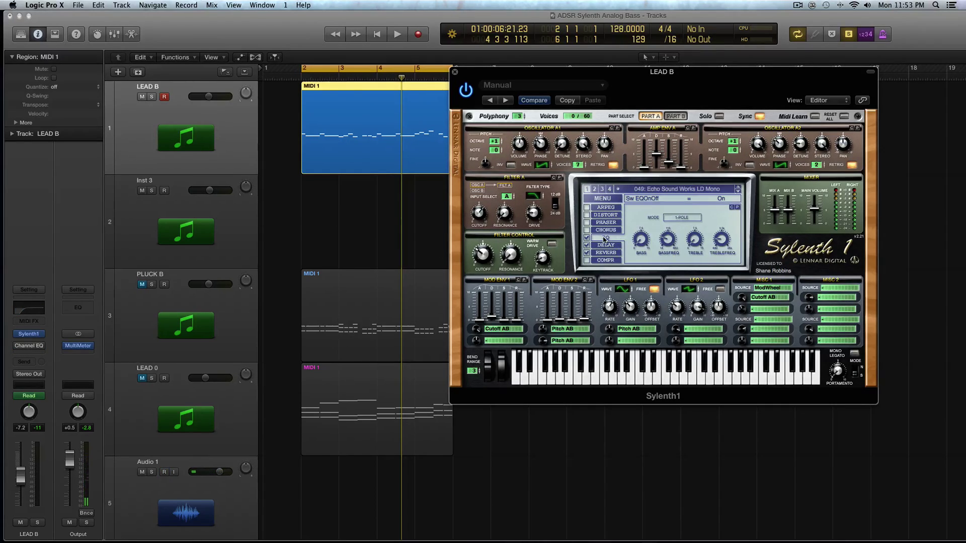
- Audition the region while raising the Sylenth1 EQ bass to about 8 dB
left_click(642, 242)
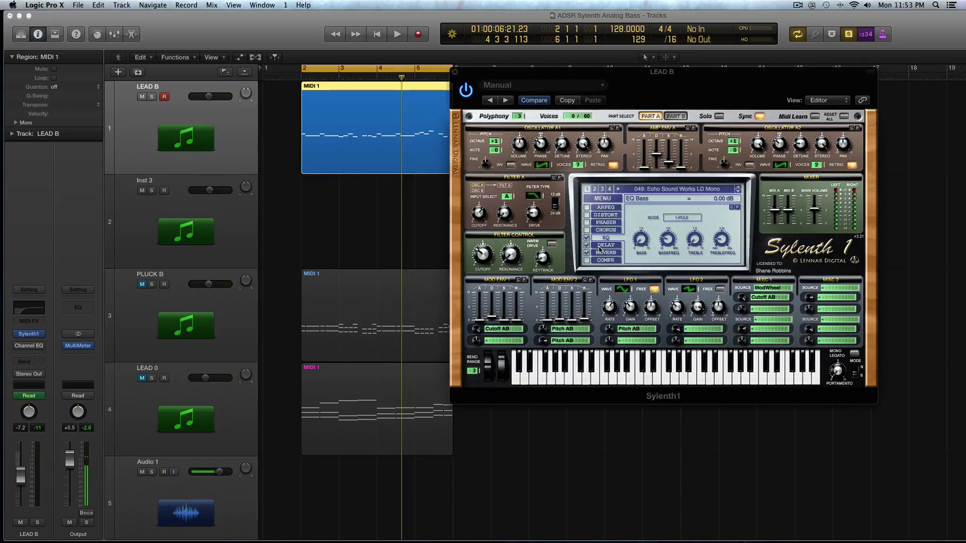
key("space")
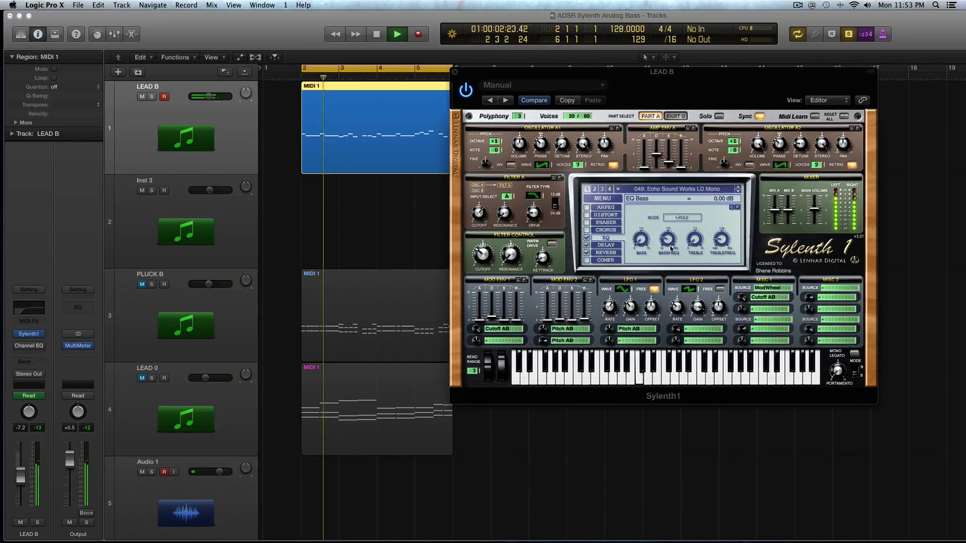
left_click(727, 241)
key("space")
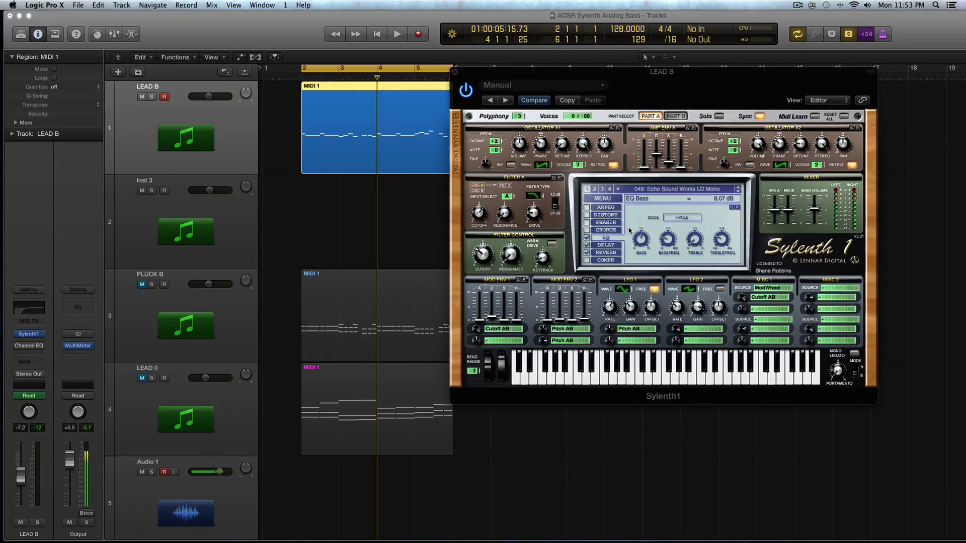
- Reset and boost the EQ bass, and audition its bass frequency at 13.75 Hz and raised to about 191.5 Hz
double_click(642, 244)
left_click_drag(635, 242, 637, 183)
left_click_drag(667, 237, 662, 310)
key("space")
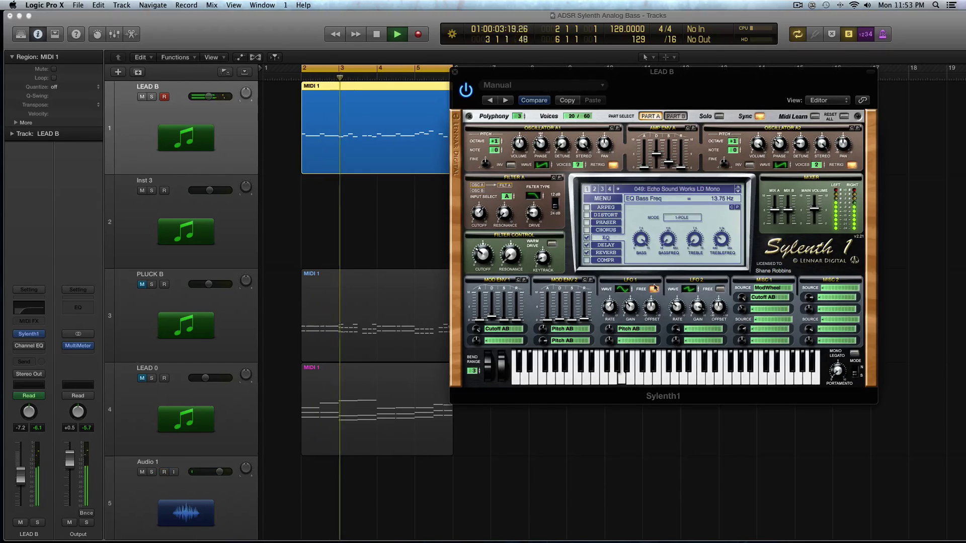
left_click_drag(666, 239, 660, 176)
key("space")
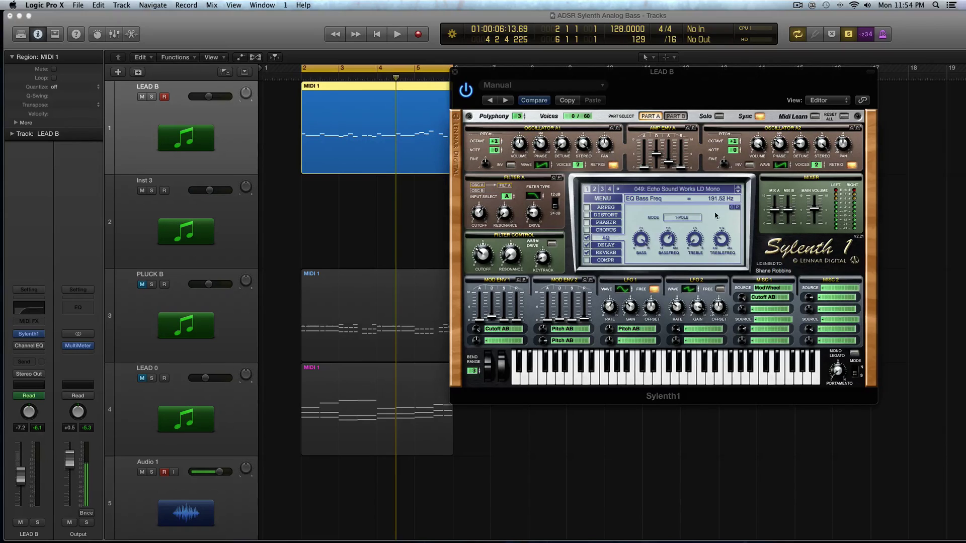
- Raise the EQ treble to 15 dB and push the treble frequency up to about 19,600 Hz during playback
mouse_move(641, 240)
mouse_move(695, 241)
left_mouse_down()
mouse_move(696, 256)
mouse_move(704, 248)
left_mouse_up()
left_click_drag(688, 242, 685, 167)
key("space")
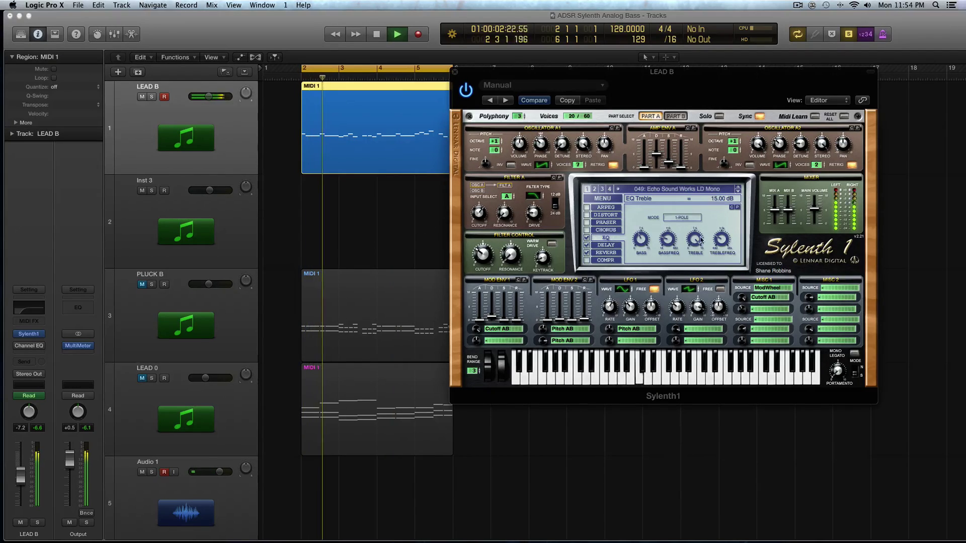
left_click(725, 243)
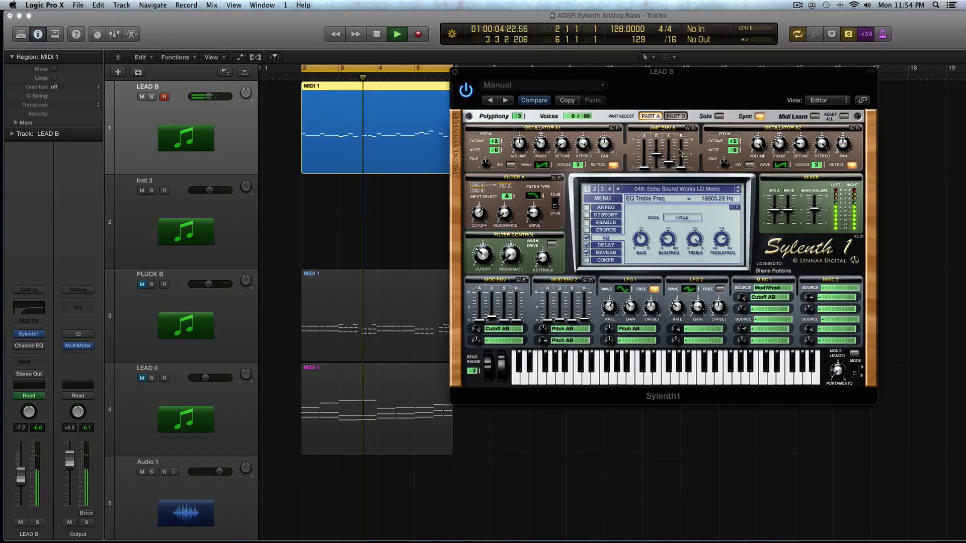
- Compare the boosted treble by toggling the EQ during playback, and lower the EQ treble to about 10.6 dB
left_click_drag(683, 200, 678, 178)
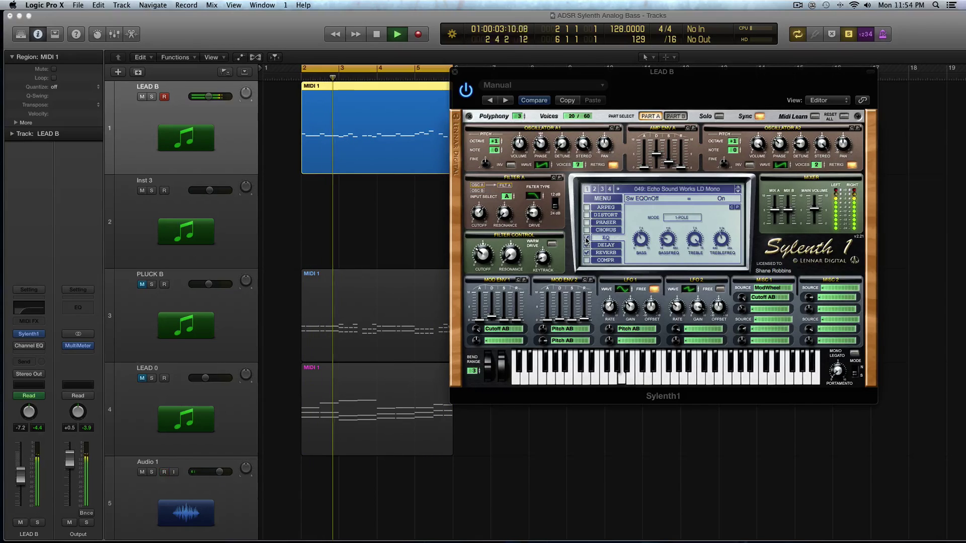
left_click_drag(702, 247, 702, 276)
key("space")
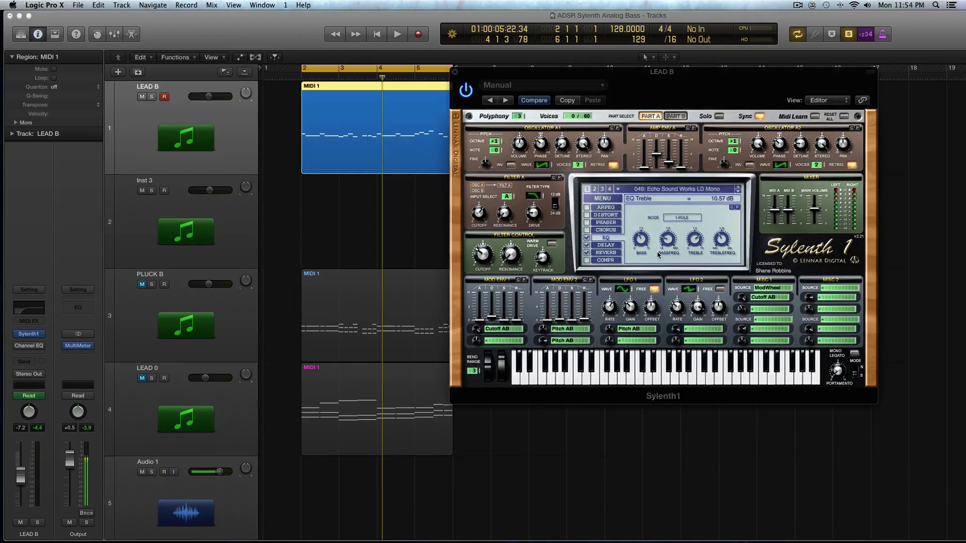
- Audition the EQ in 2-pole mode with the treble frequency at 440 Hz, and return the mode to 1-pole
left_click(674, 220)
key("space")
left_click(722, 240)
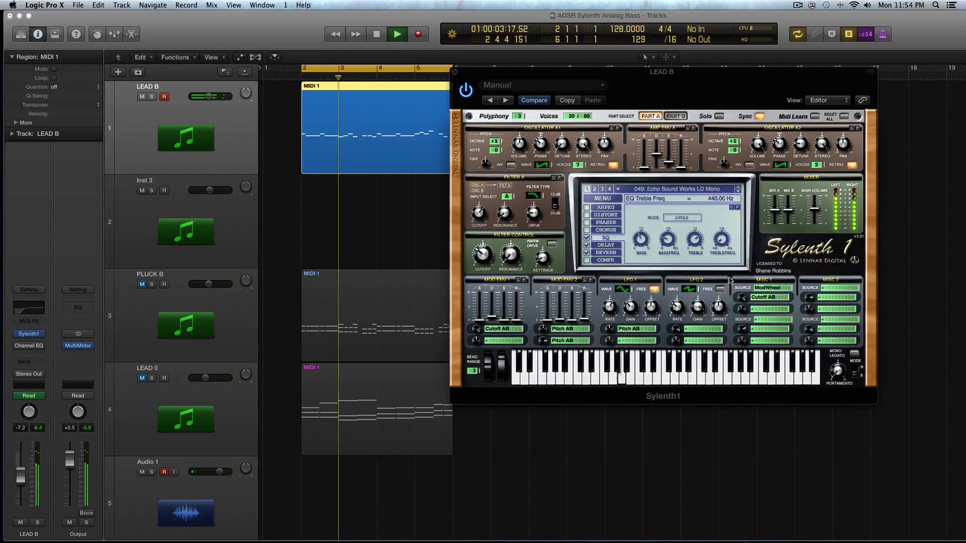
left_click(689, 218)
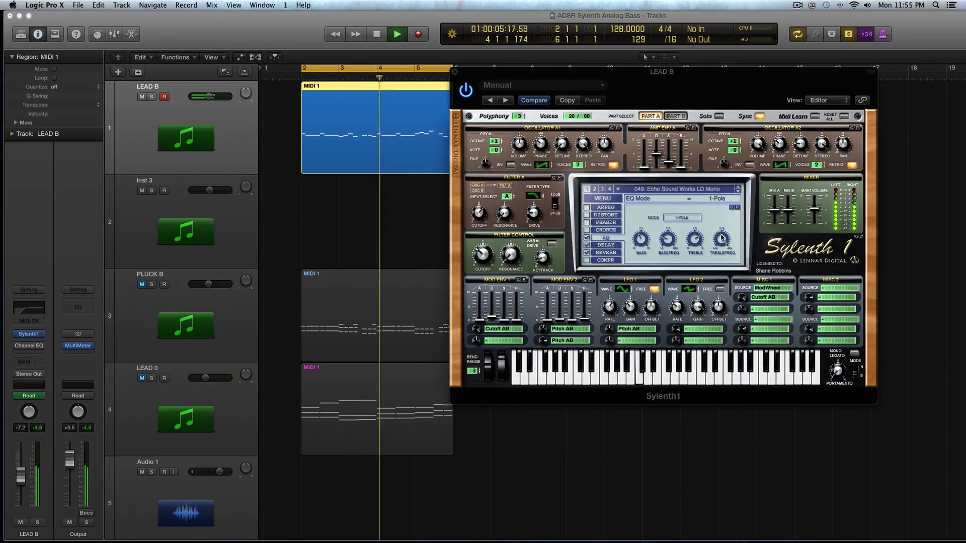
- Compare treble frequency sweeps in 1-pole and 2-pole modes, set the EQ bass to about 7.8 dB, and switch off the EQ
left_click_drag(723, 240, 738, 371)
left_click(685, 218)
left_click_drag(721, 240, 713, 162)
left_click_drag(695, 238, 640, 225)
key("space")
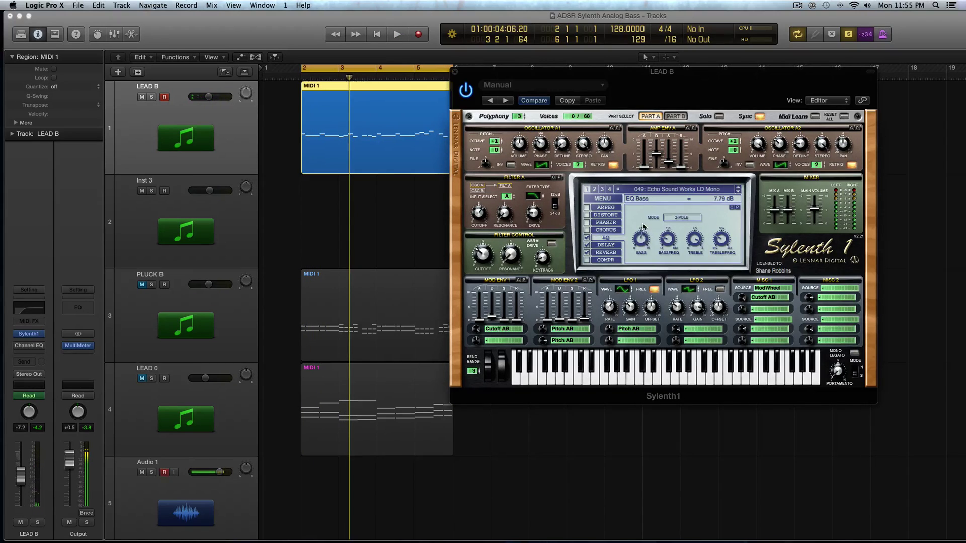
left_click(585, 238)
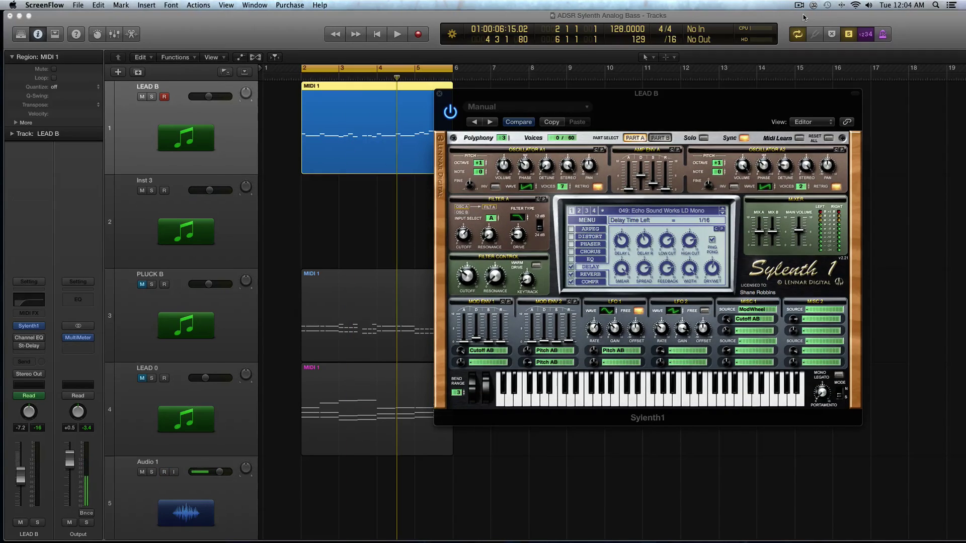
- Open the Stereo Delay plug-in on LEAD B beside Sylenth1, compare its controls with the synth's delay, and close it
left_click_drag(557, 93, 393, 92)
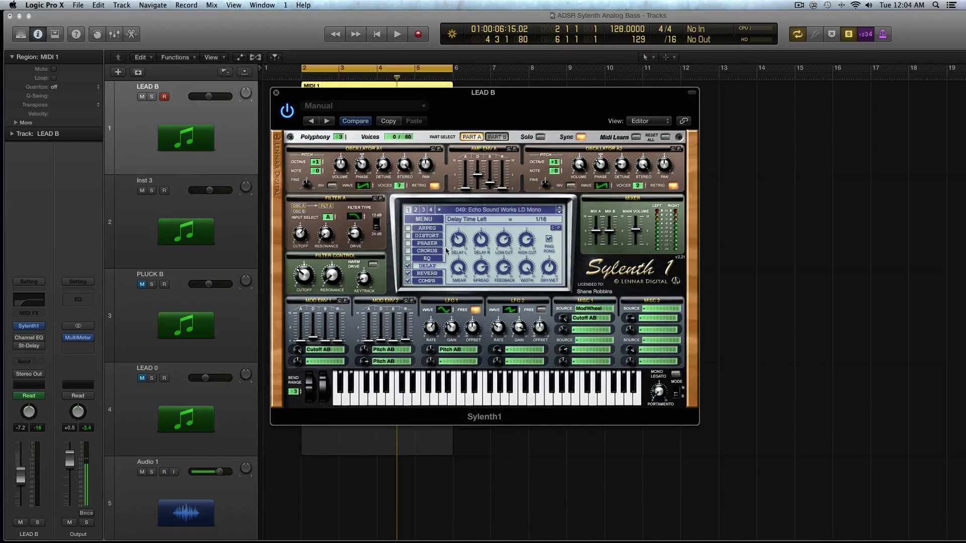
mouse_move(24, 329)
left_click(25, 346)
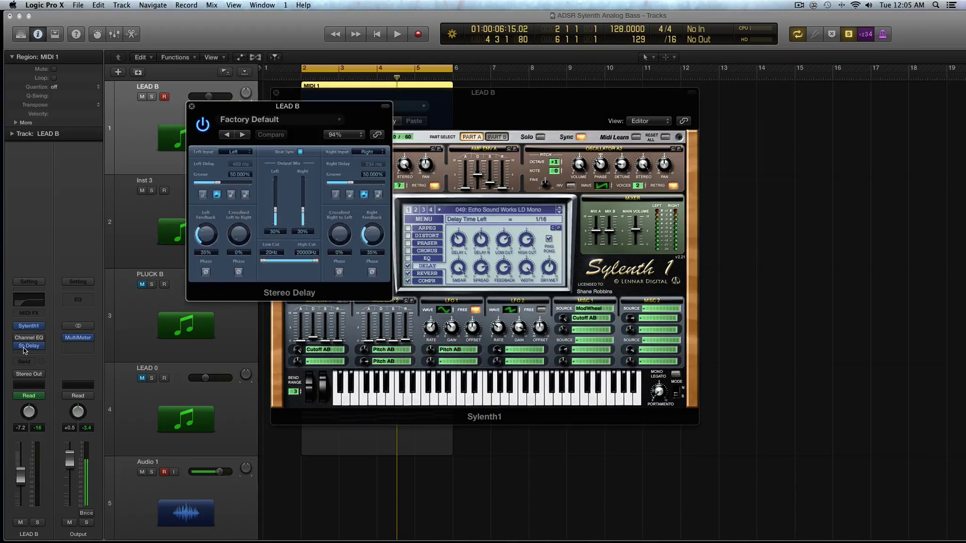
left_click_drag(451, 89, 581, 86)
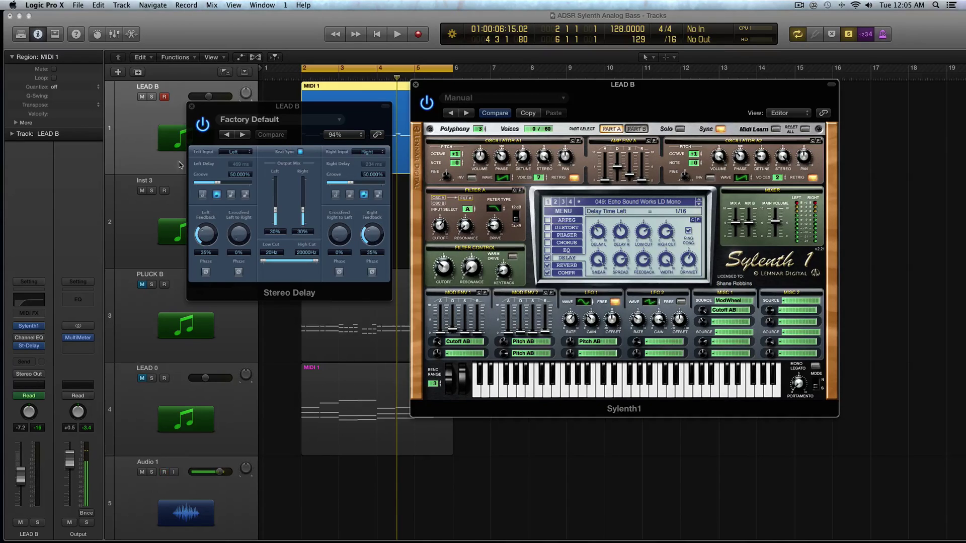
left_click(191, 107)
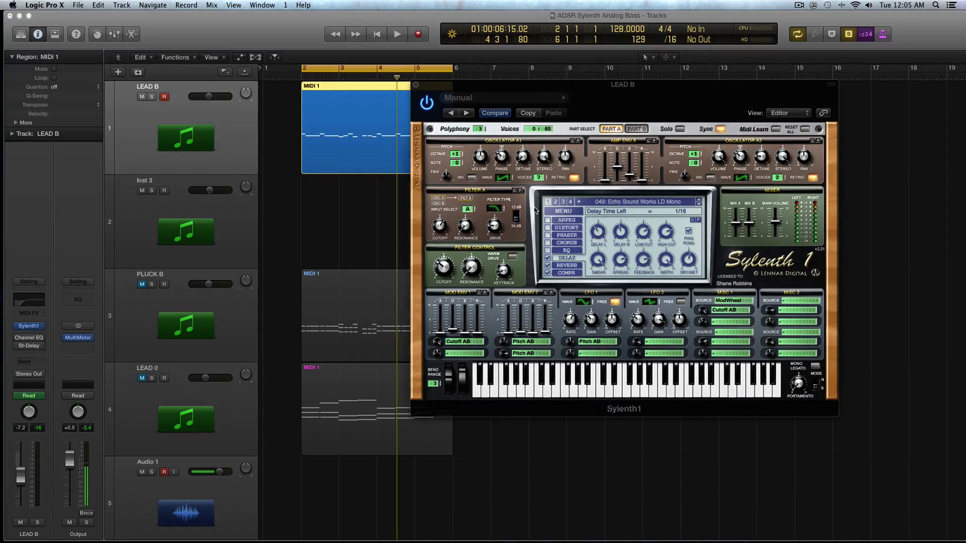
- Audition the region with the Sylenth1 delay, try a right delay time of 1/8T, and lower it further
key("space")
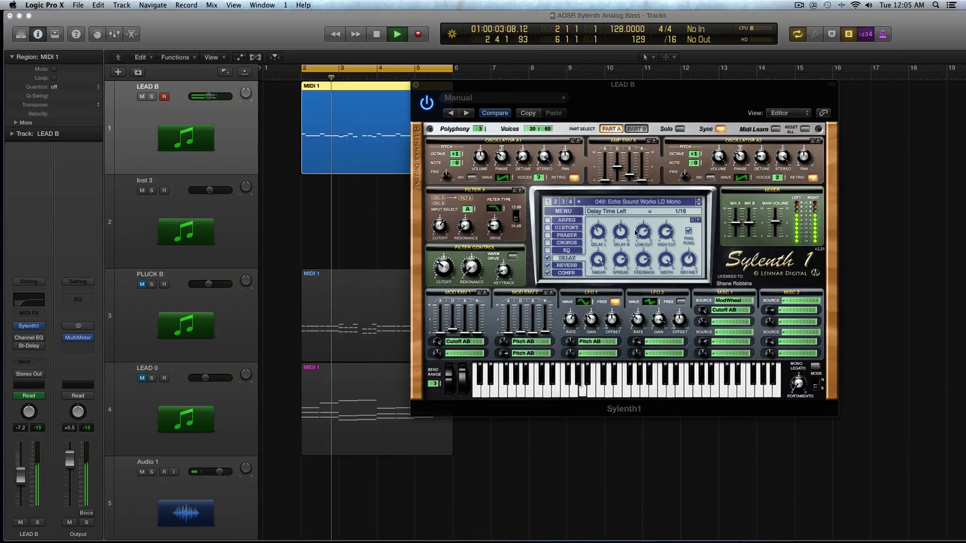
key("space")
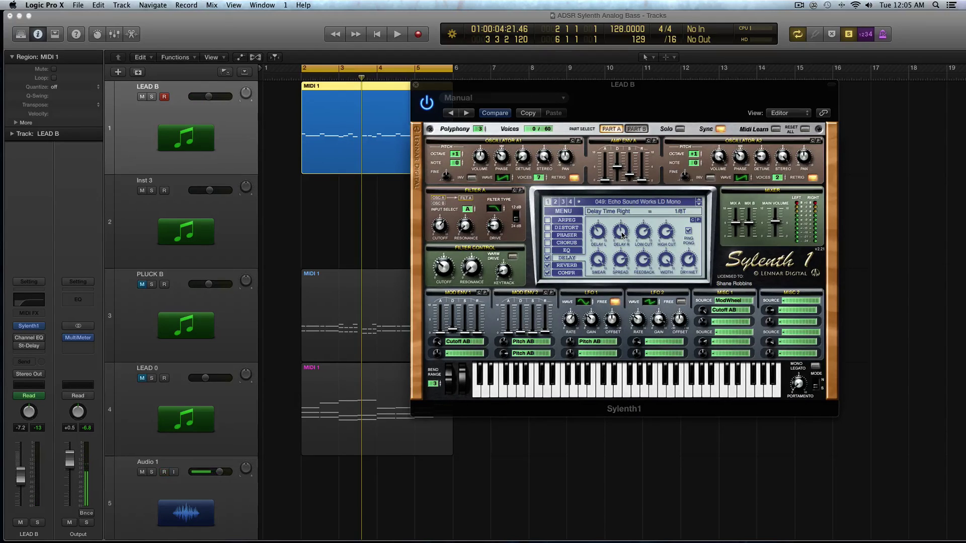
left_click_drag(622, 232, 606, 301)
- Examine the low-cut and high-cut filter settings of the Sylenth1 delay
left_click(645, 231)
left_click(666, 232)
mouse_move(644, 234)
left_click_drag(667, 236, 646, 233)
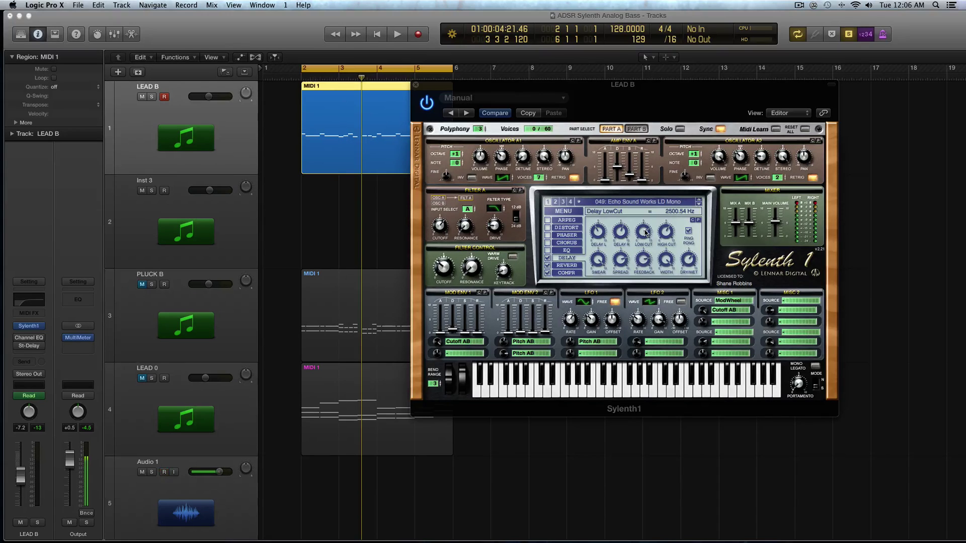
- Adjust the delay low cut, set ping-pong on, and start auditioning the region
left_click_drag(645, 232, 646, 226)
left_click(688, 232)
left_click(379, 189)
left_click(351, 170)
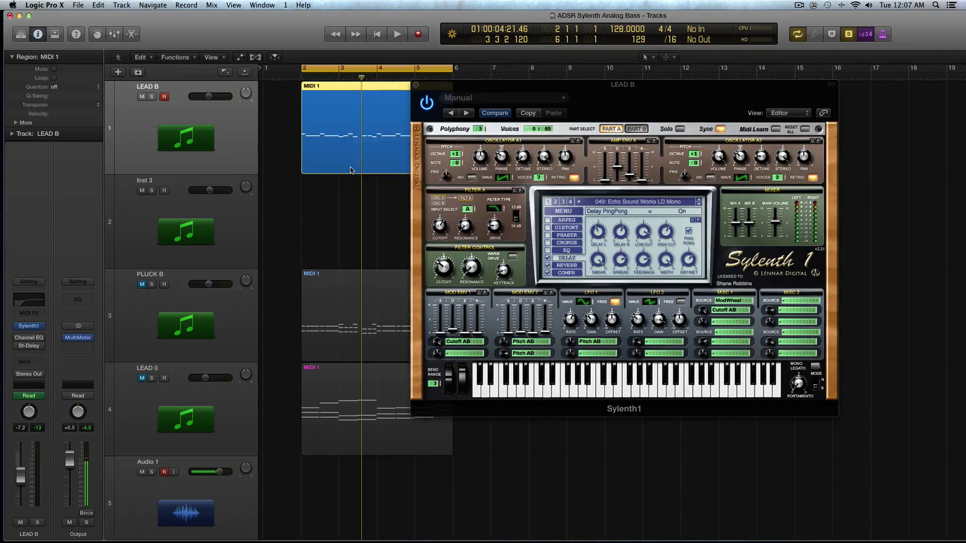
key("space")
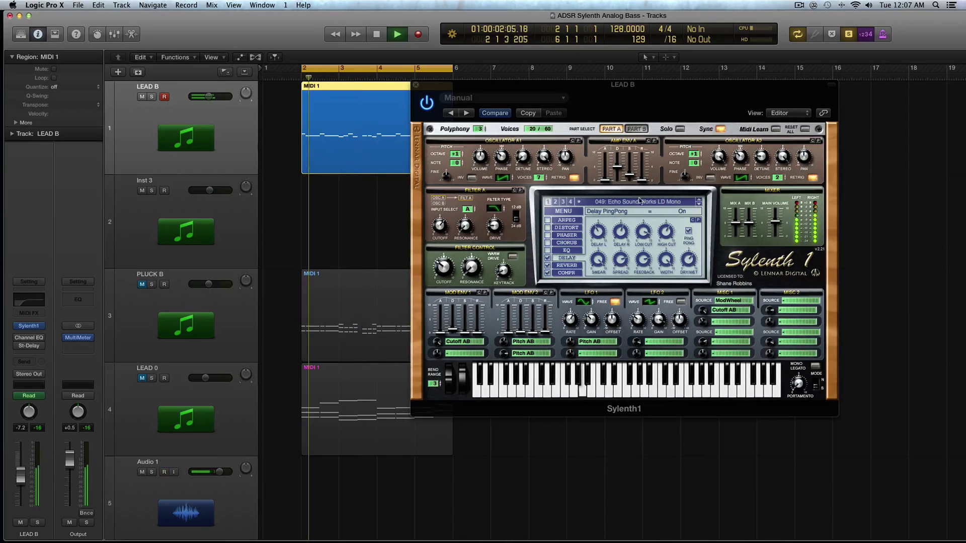
- Audition different left and right delay times, trying 1/16D on the left
mouse_move(622, 230)
left_click_drag(622, 231, 601, 245)
key("space")
key("space")
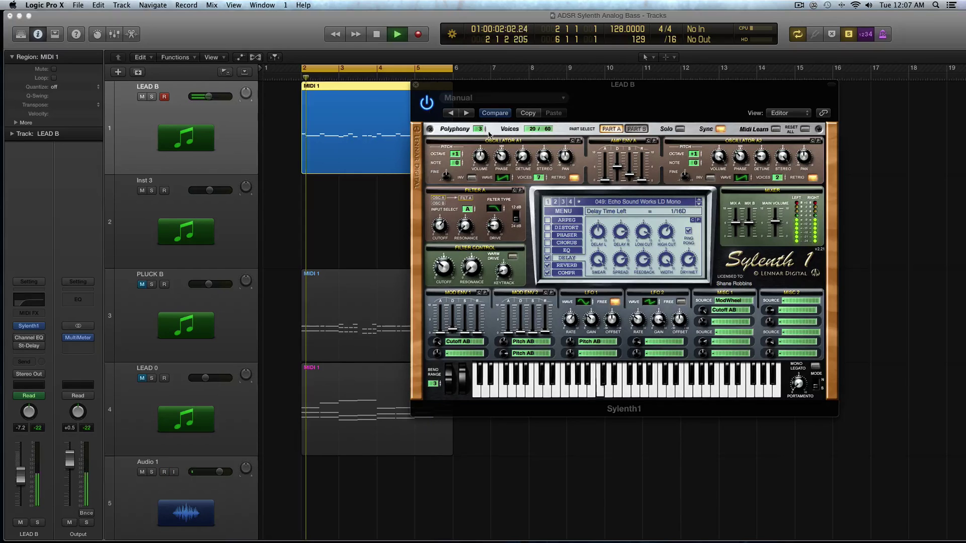
left_click_drag(443, 99, 424, 101)
key("space")
- Adjust the left delay time and audition the region with the delay feedback at 0%
left_click_drag(603, 235, 579, 217)
key("space")
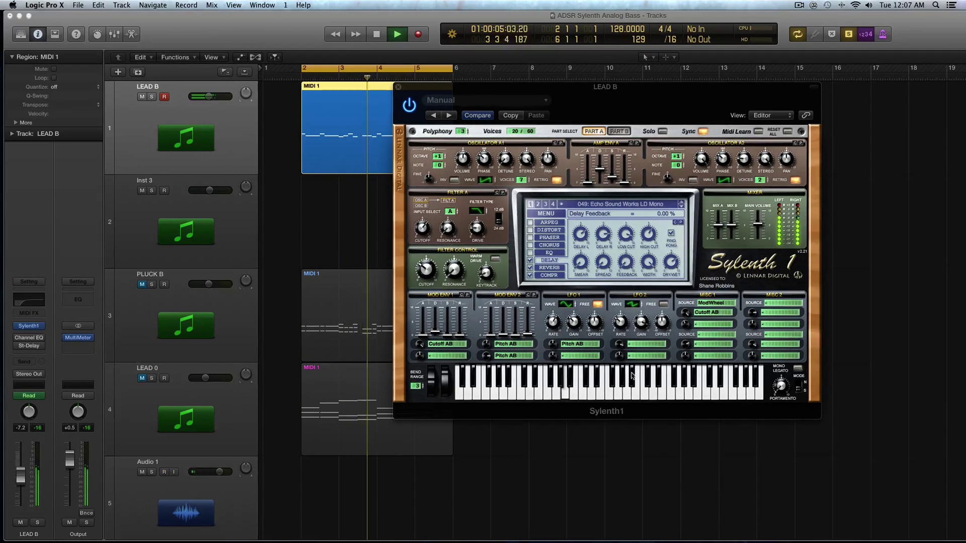
key("space")
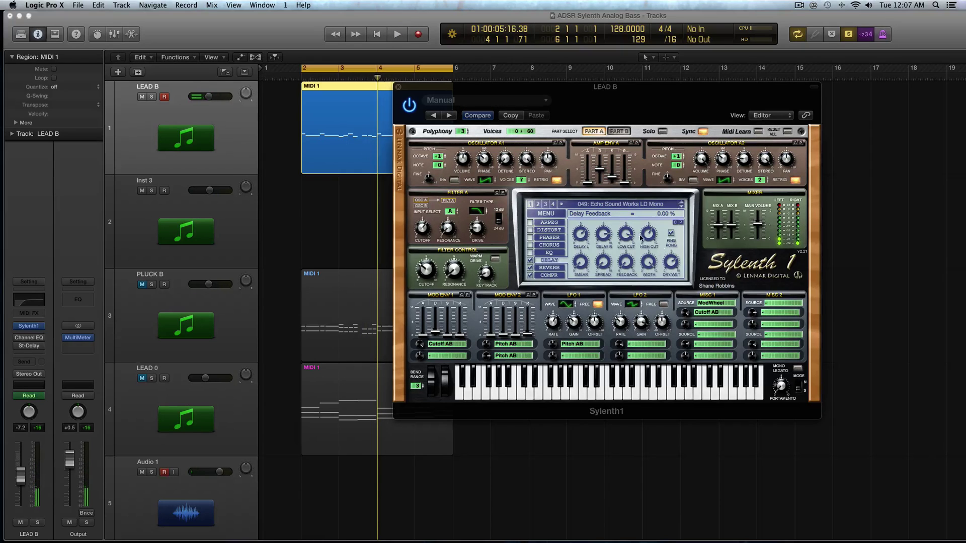
- Sweep the delay's low-cut and high-cut filters during playback, setting the high cut to about 2692.81 Hz
key("space")
left_click_drag(625, 234, 650, 266)
key("space")
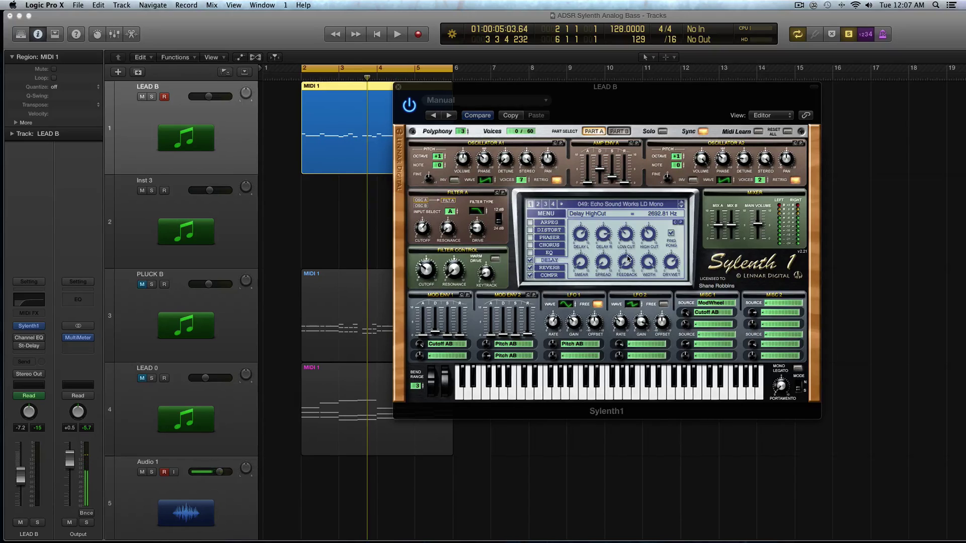
- Compare the delay with ping-pong off and on during playback, leaving it switched on
key("space")
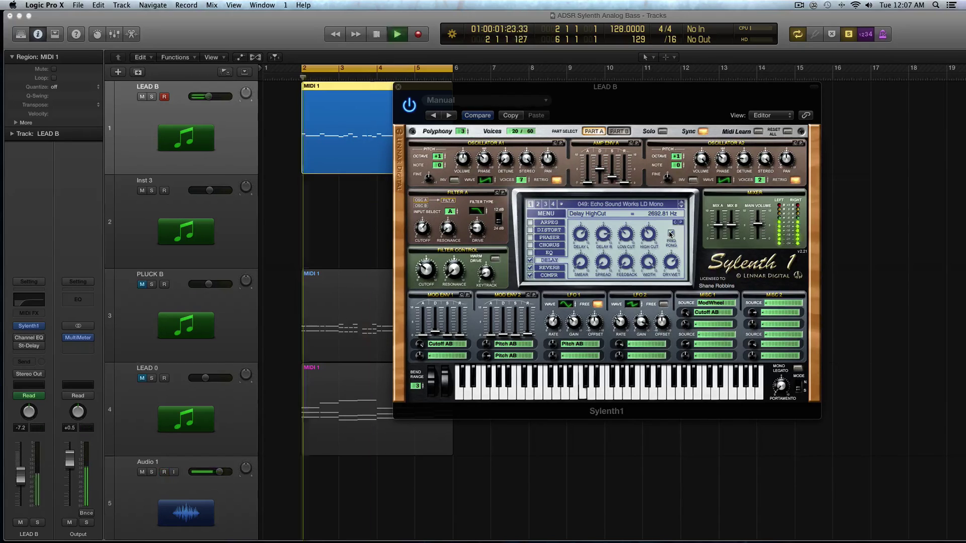
left_click(671, 233)
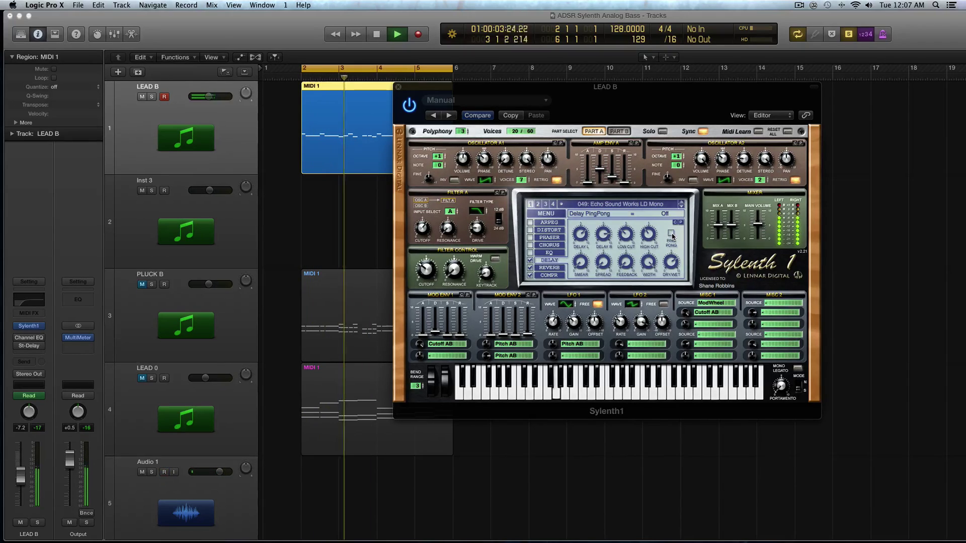
left_click(672, 234)
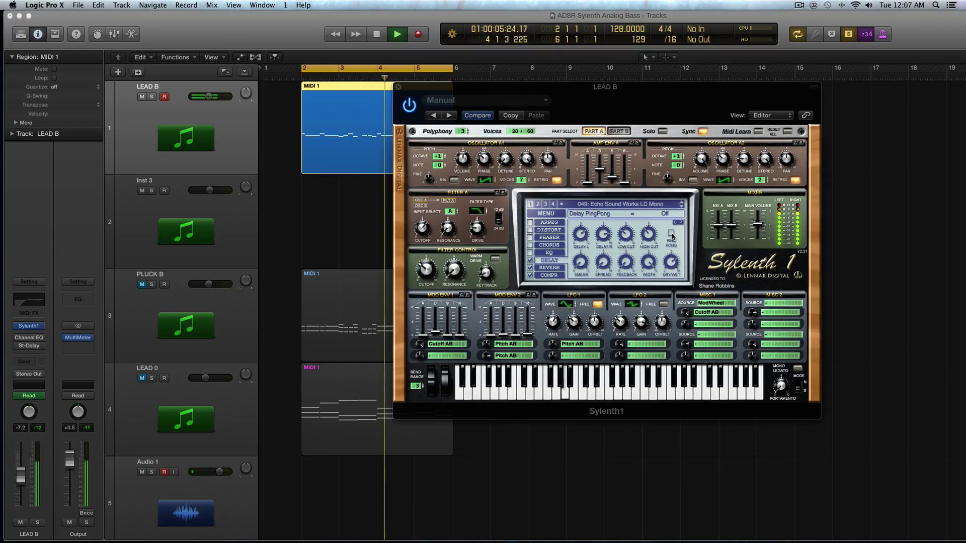
key("space")
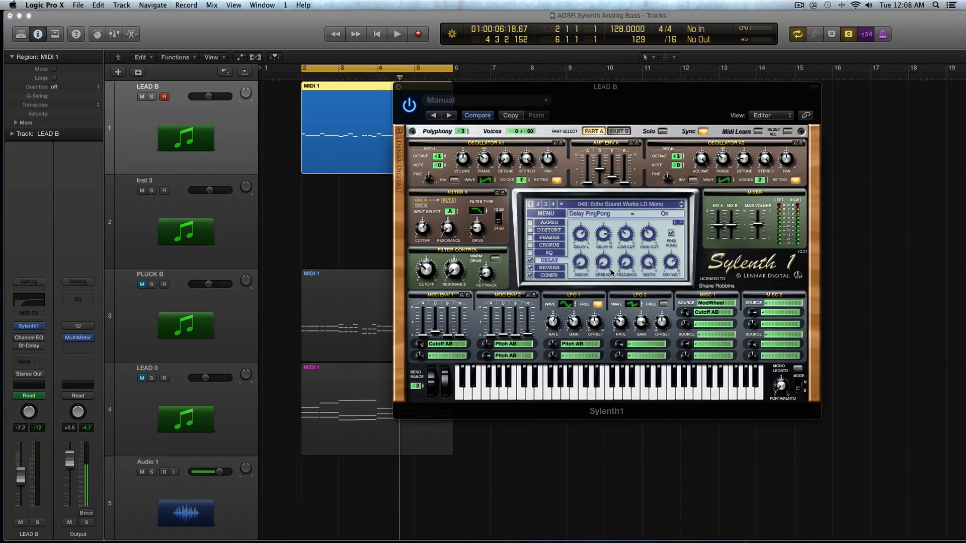
- Audition the delay smear at 0.00 and 10.00, and set the delay dry/wet to about 54.76%
left_click(580, 261)
key("space")
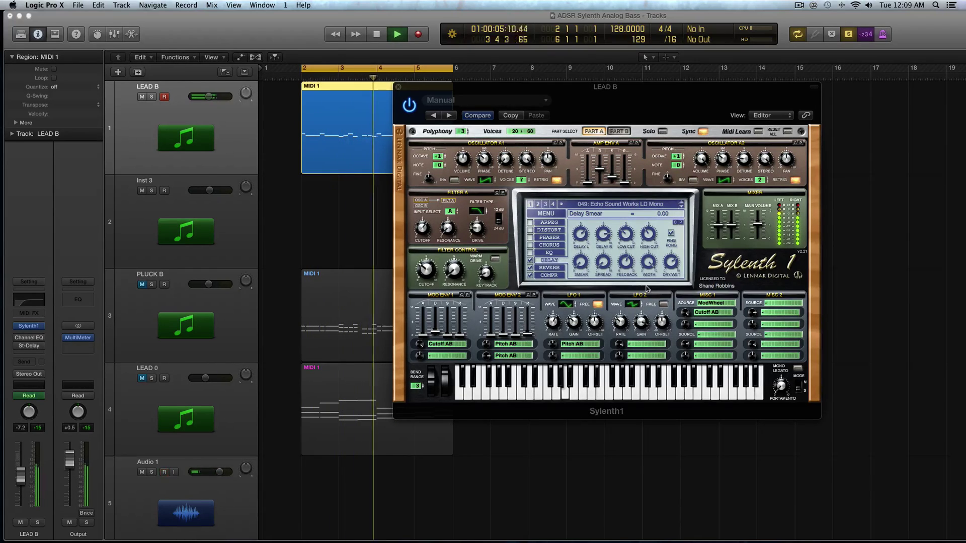
left_click_drag(584, 266, 601, 153)
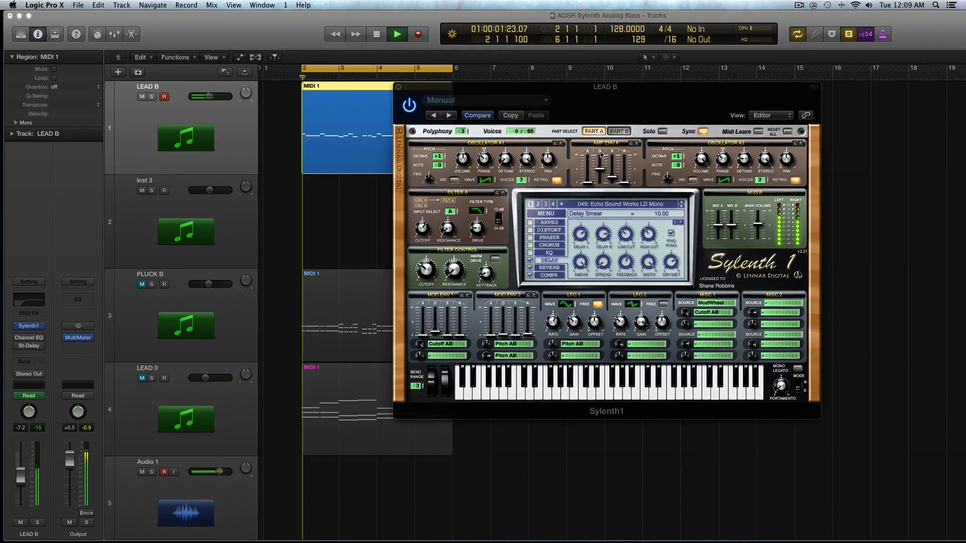
mouse_move(627, 263)
left_mouse_down()
mouse_move(630, 280)
mouse_move(671, 276)
left_mouse_up()
key("space")
key("space")
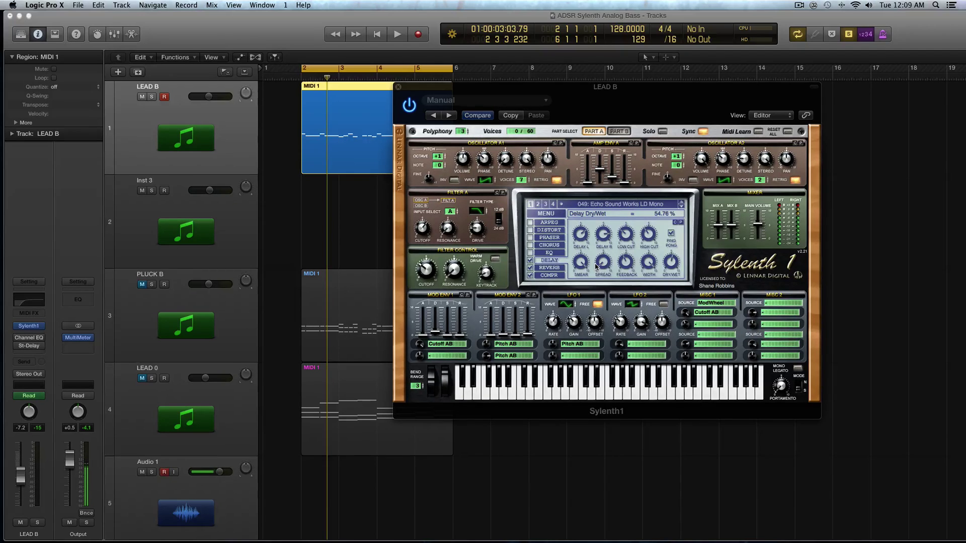
- Audition changes to the delay spread during playback and bring it down to 0%
left_click_drag(596, 266, 601, 251)
key("space")
left_click_drag(609, 267, 627, 425)
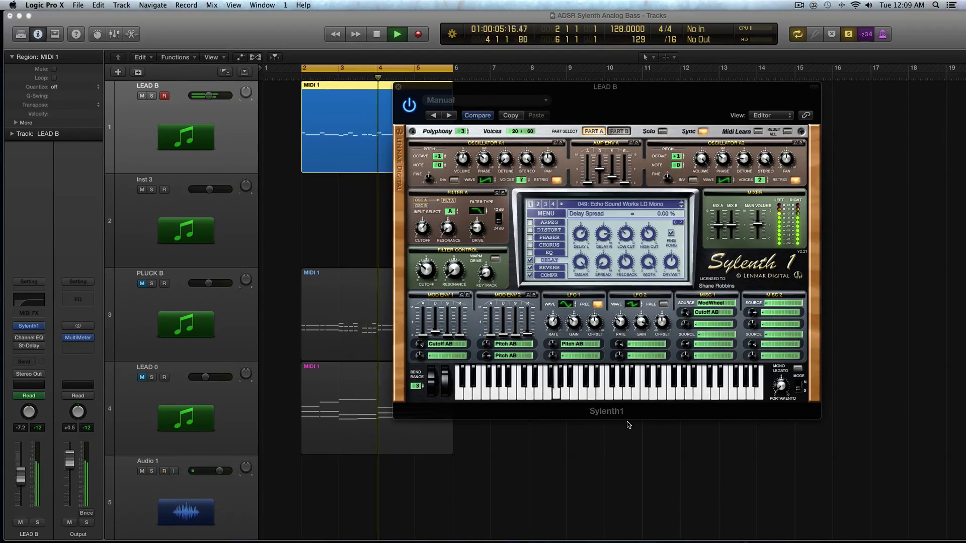
key("space")
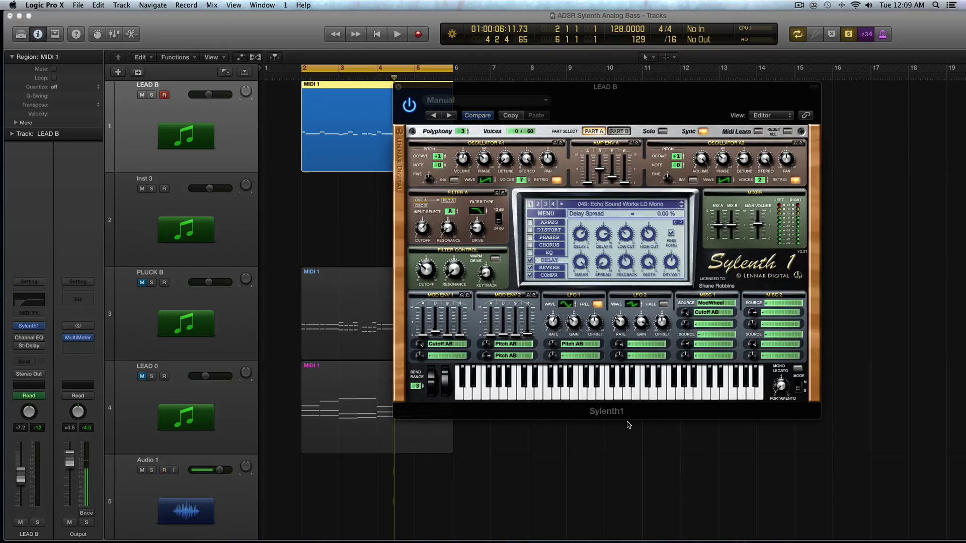
- Set the delay feedback to 0% and audition the region with it
left_click(626, 261)
mouse_move(625, 262)
left_mouse_down()
mouse_move(629, 229)
mouse_move(626, 271)
left_mouse_up()
key("space")
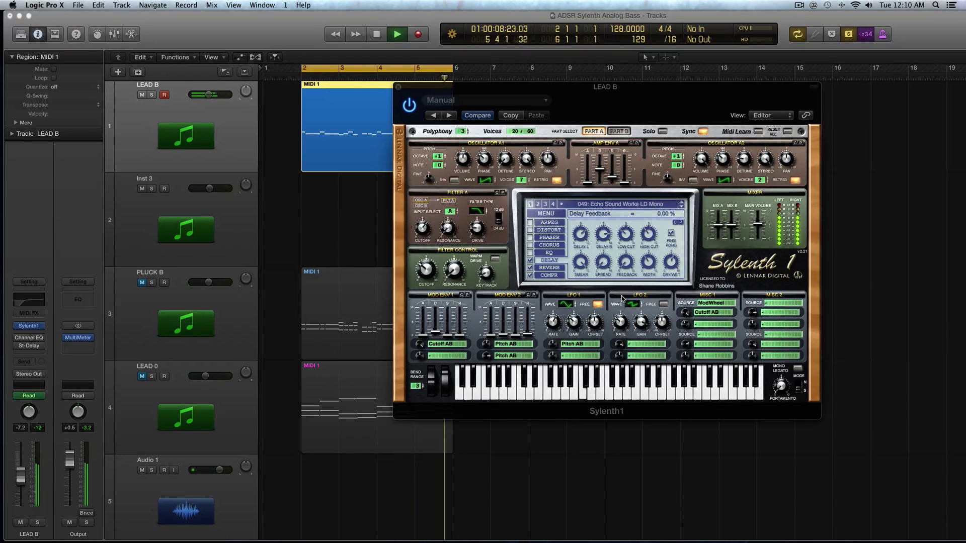
key("space")
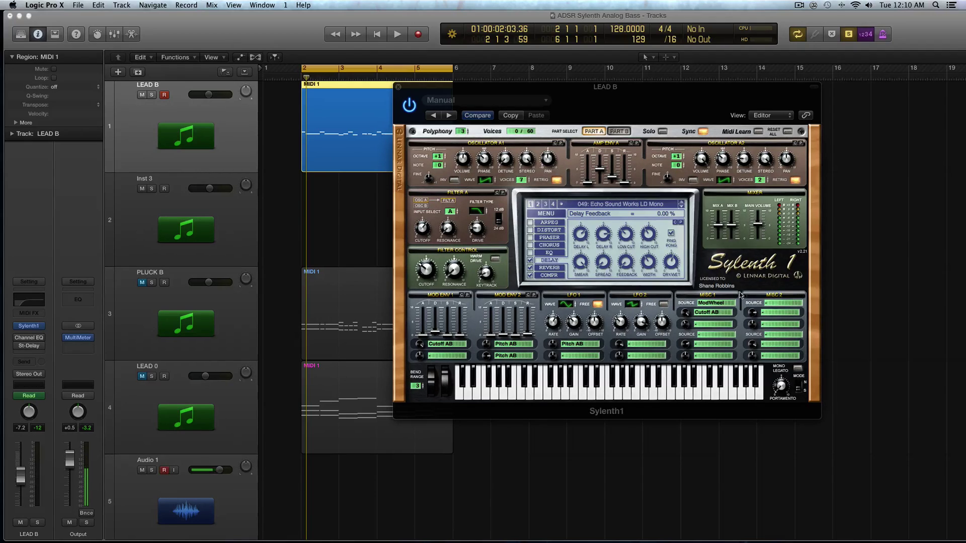
- Vary the delay width, set it to about 13.33%, and audition the region
left_click_drag(648, 267, 649, 311)
left_click_drag(651, 263, 649, 248)
key("space")
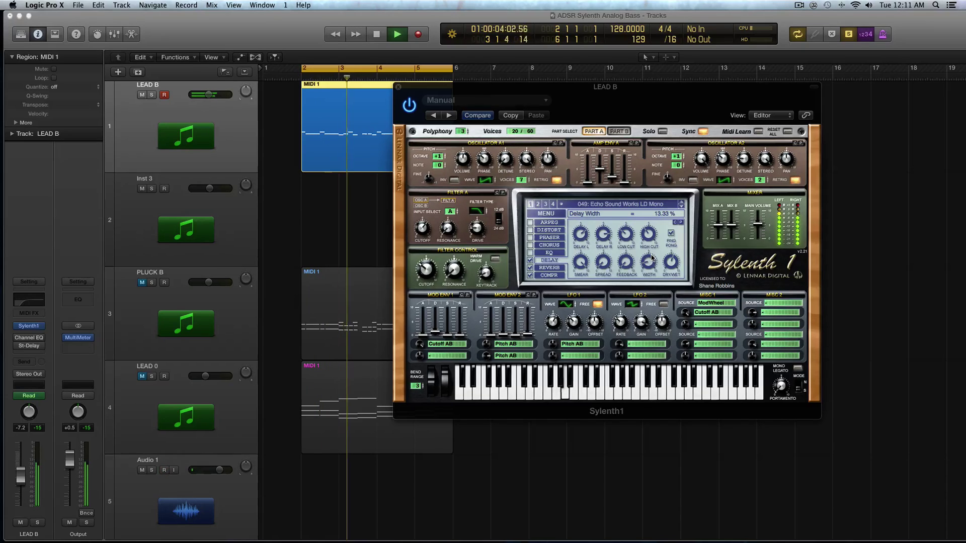
key("space")
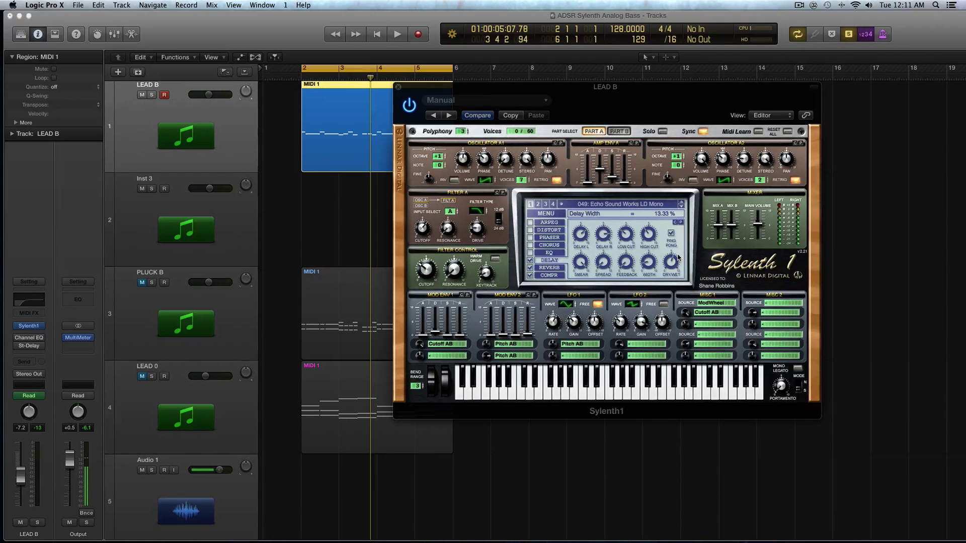
- Set the delay dry/wet to about 56.67% and open the reverb settings
left_click(672, 262)
left_click(530, 261)
left_click(546, 268)
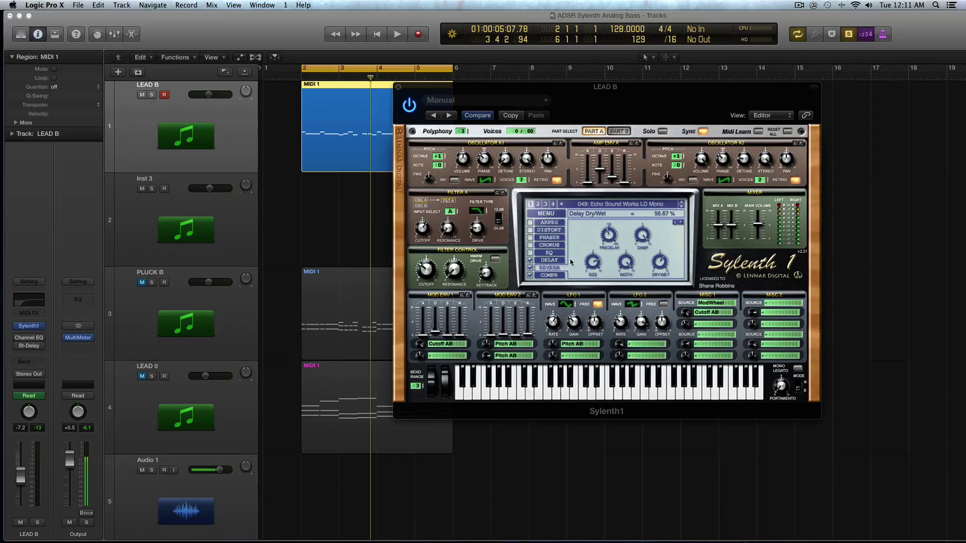
- Try different size and predelay amounts on the Sylenth1 reverb
left_click(593, 263)
left_click(608, 236)
left_click(593, 263)
left_click_drag(600, 325, 599, 325)
left_click_drag(595, 265, 609, 225)
left_click_drag(608, 225, 607, 230)
left_click_drag(606, 227, 605, 194)
left_click_drag(608, 231, 608, 231)
left_click_drag(610, 236, 613, 243)
- Audition the region with the reverb width at 0% and at 100%
left_click(627, 263)
key("space")
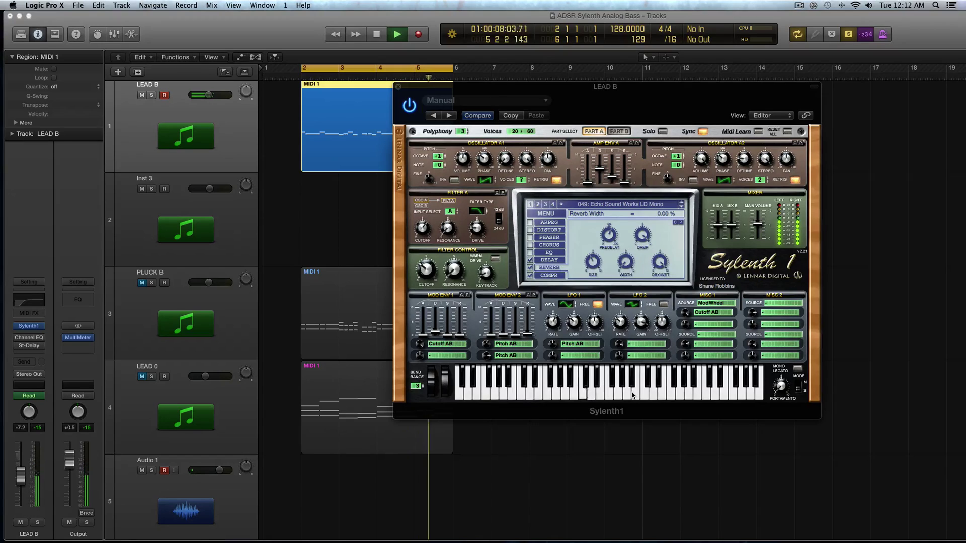
key("space")
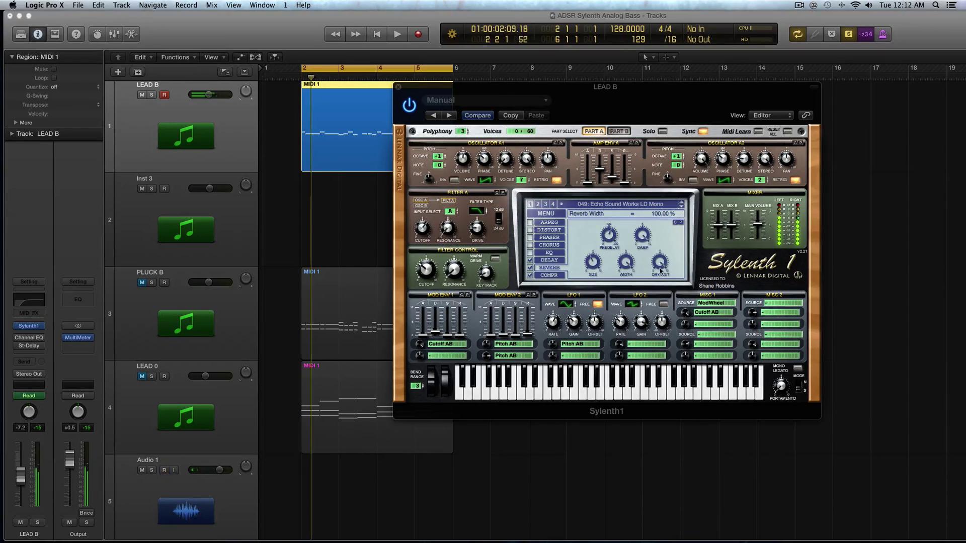
mouse_move(660, 266)
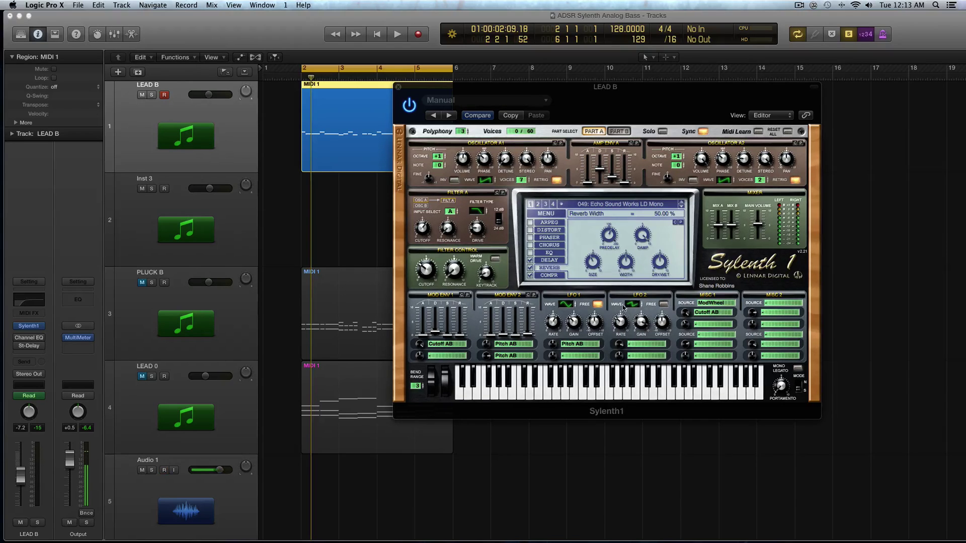
- Audition the reverb with its size at 4.90 while sweeping the damping up and down, including 0.00
left_click_drag(644, 237, 644, 241)
key("space")
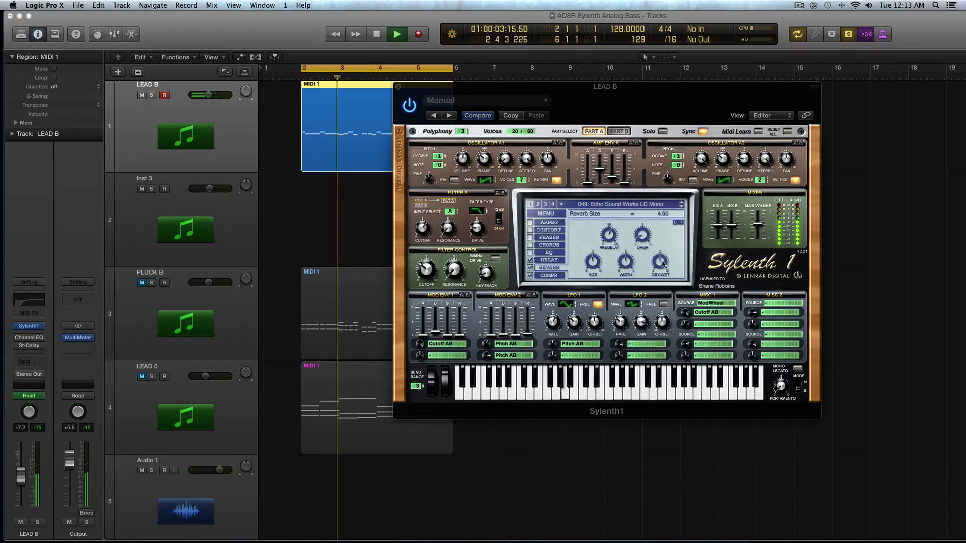
left_click_drag(642, 203, 633, 113)
left_click_drag(642, 235, 666, 363)
key("space")
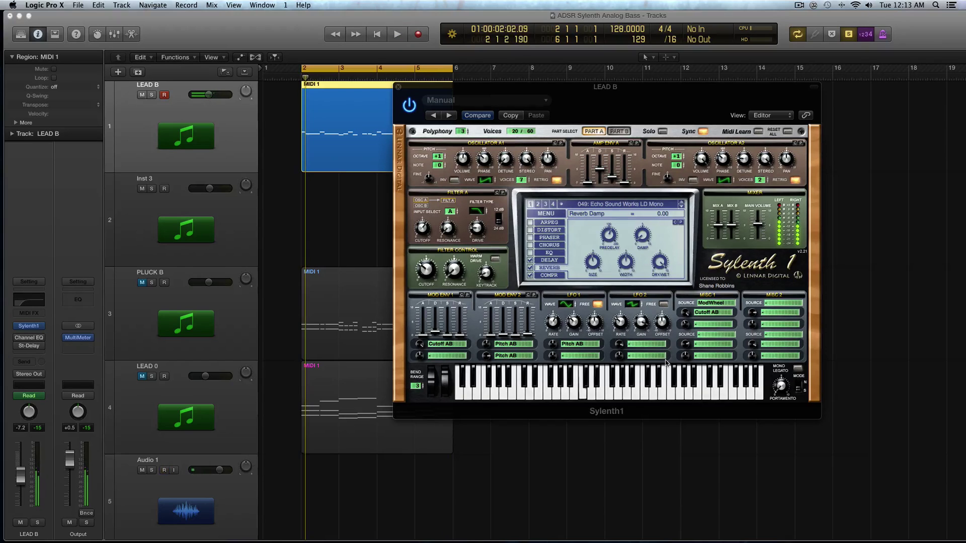
left_click_drag(634, 240, 631, 118)
left_click_drag(640, 240, 668, 326)
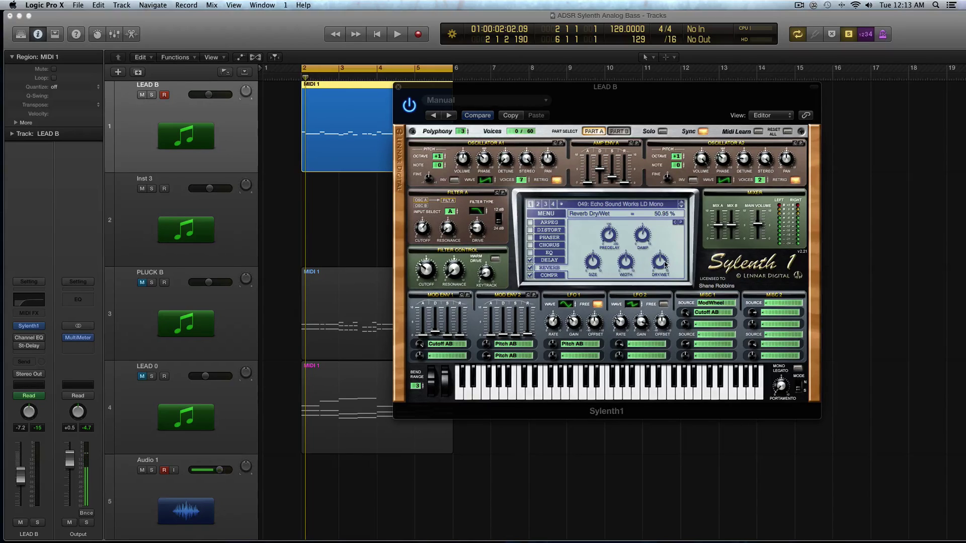
- Audition the reverb dry/wet at 0% and 100%, and return it to about 50.95%
scroll(665, 263, "up", 5)
left_click_drag(665, 263, 662, 395)
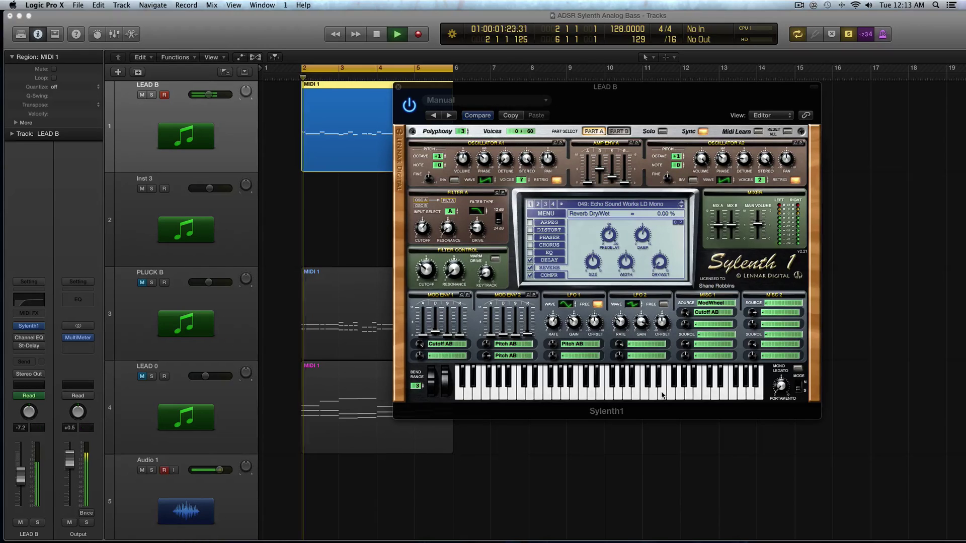
left_click_drag(661, 263, 657, 211)
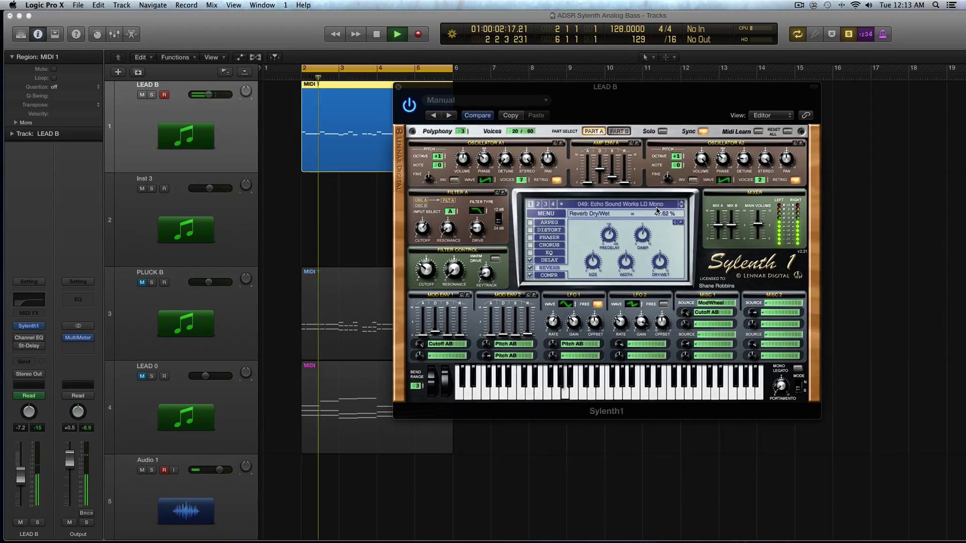
left_click_drag(664, 258, 661, 227)
key("space")
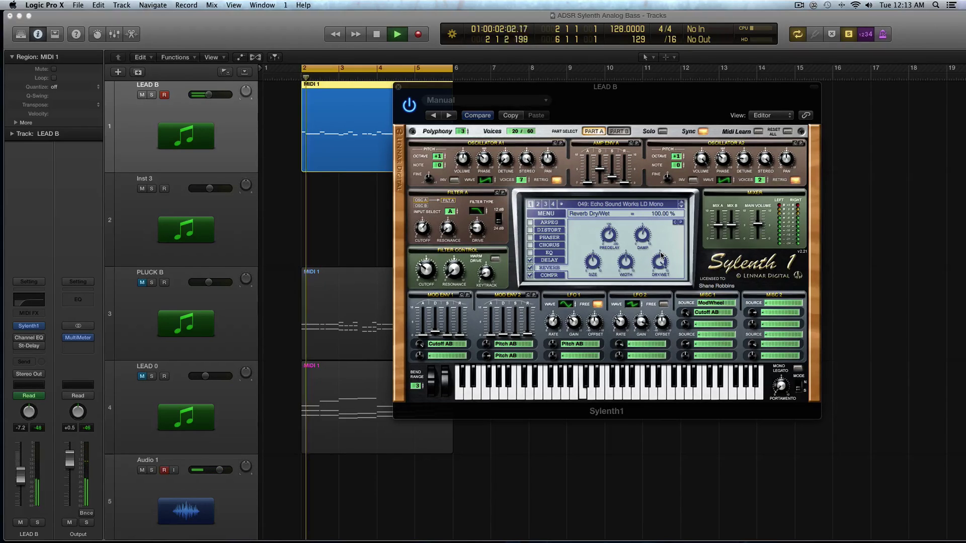
key("space")
left_click_drag(661, 258, 663, 310)
- Open the compressor settings and try low and high ratio amounts around the threshold control
left_click(553, 275)
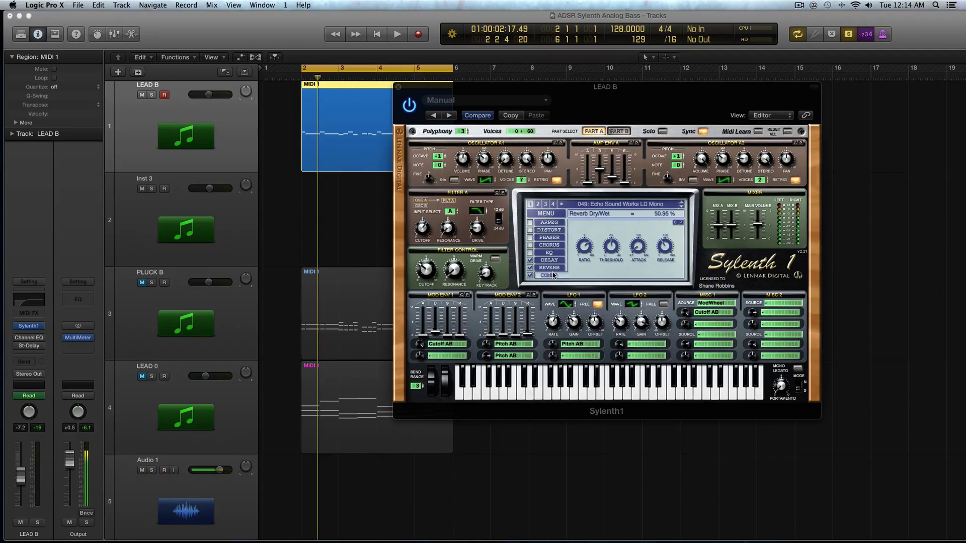
left_click(587, 247)
mouse_move(587, 247)
left_mouse_down()
mouse_move(586, 289)
mouse_move(585, 221)
mouse_move(589, 263)
left_mouse_up()
left_click_drag(585, 250, 580, 72)
left_click_drag(600, 247, 595, 304)
mouse_move(611, 249)
left_click_drag(588, 247, 589, 283)
- Sweep the compressor's attack up and down, and bring its release down to 1.00 ms
left_click_drag(637, 246, 615, 125)
left_click_drag(637, 251, 658, 332)
left_click(664, 246)
left_click_drag(671, 262, 685, 210)
left_click_drag(664, 245, 664, 260)
left_click_drag(668, 251, 668, 316)
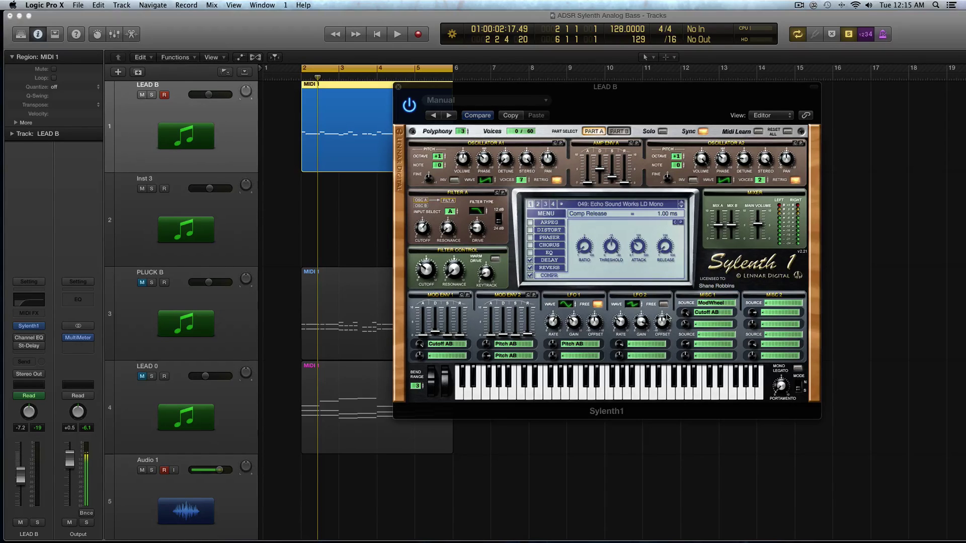